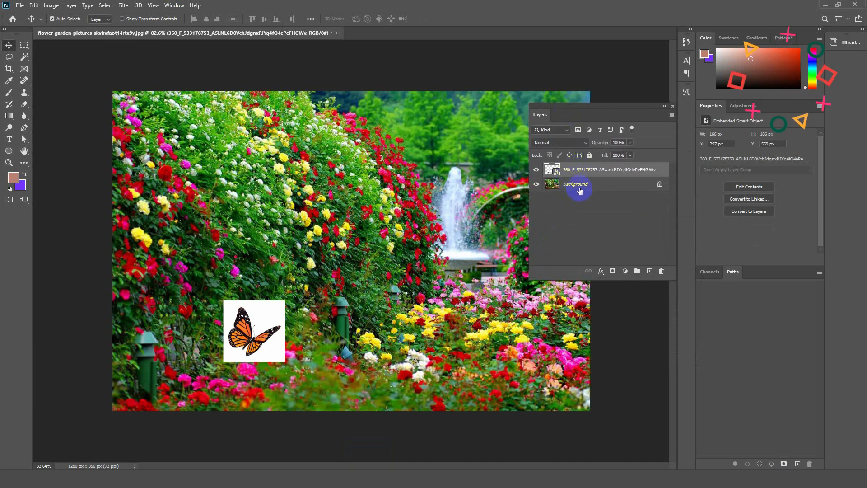
# Move the butterfly picture to about X 279 px, Y 576 px among the flowers at the lower edge of the garden photo.
pyautogui.click(256, 325)
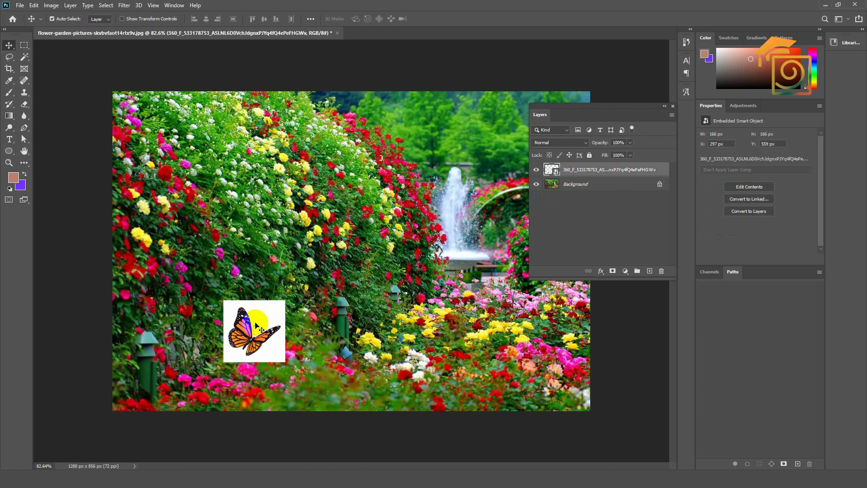
pyautogui.scroll(1, 255, 324)
pyautogui.moveTo(255, 324); pyautogui.dragTo(239, 344)
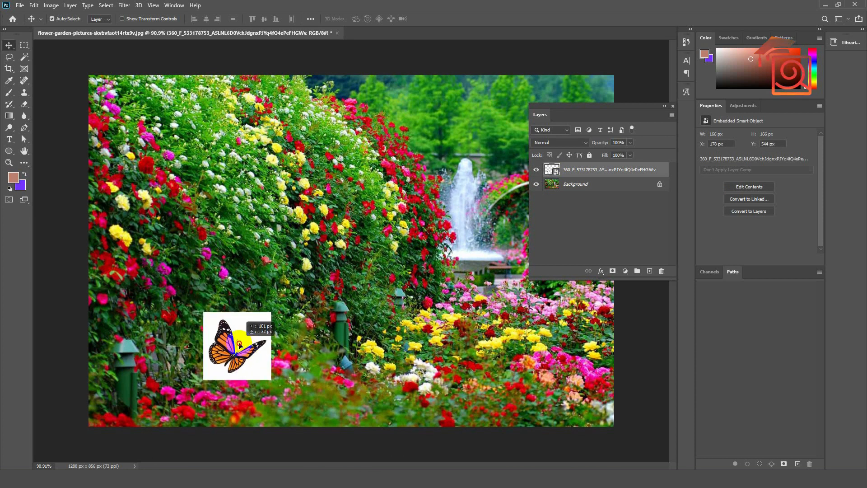
# Examine the General preferences for the option to always create smart objects when placing images, and close them unchanged.
pyautogui.click(35, 6)
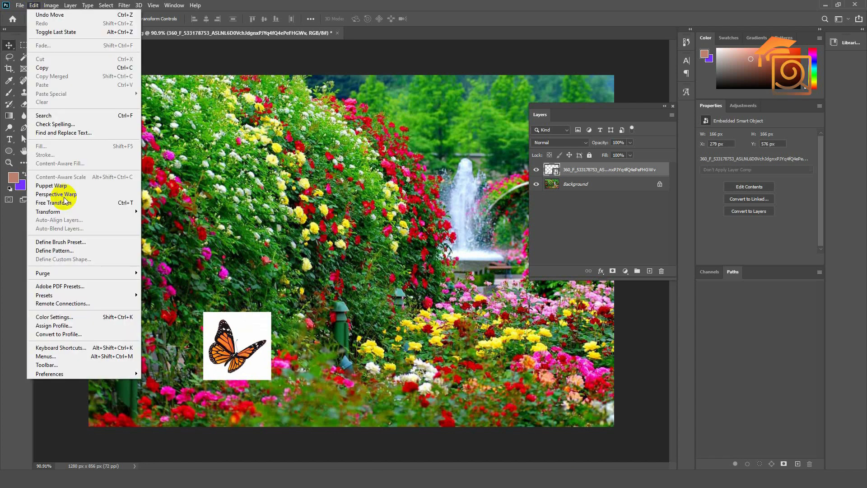
pyautogui.moveTo(86, 373)
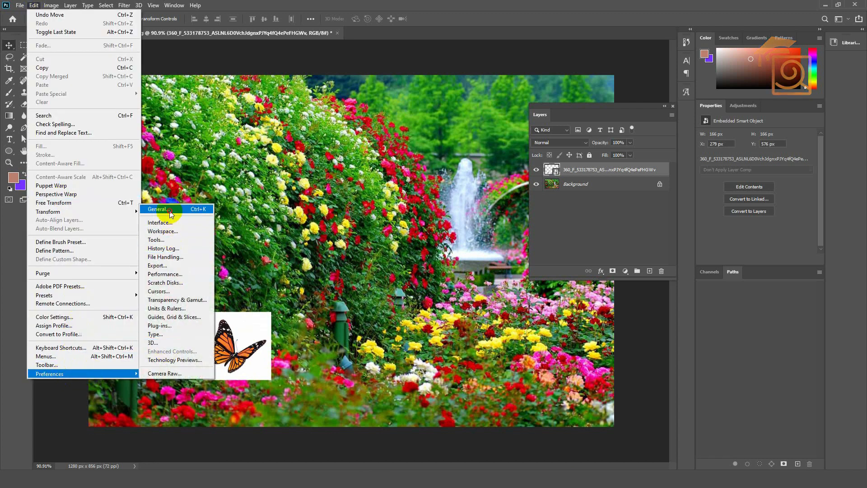
pyautogui.click(167, 209)
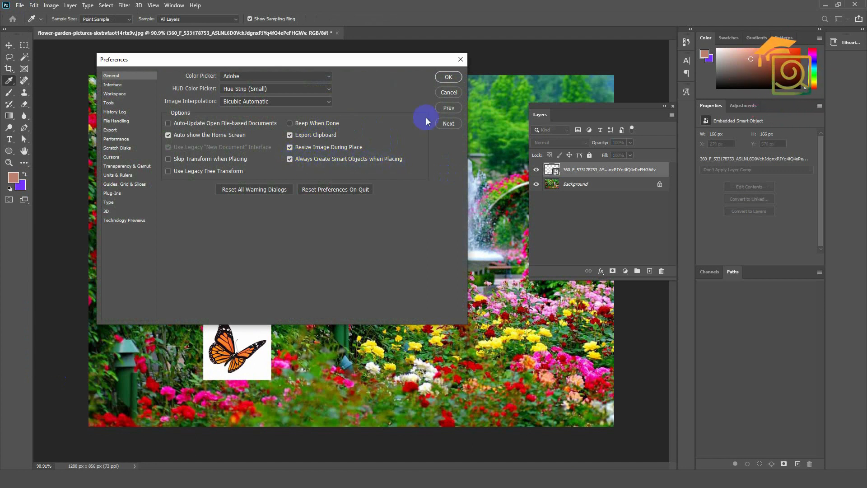
pyautogui.click(454, 78)
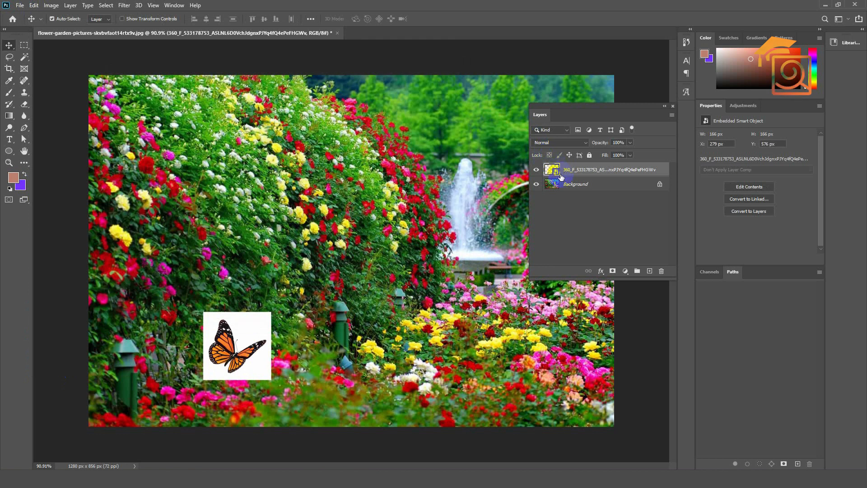
# Rasterize the butterfly layer into ordinary pixels, and convert it back to a smart object.
pyautogui.click(249, 327)
pyautogui.hotkey('ctrl', '-')
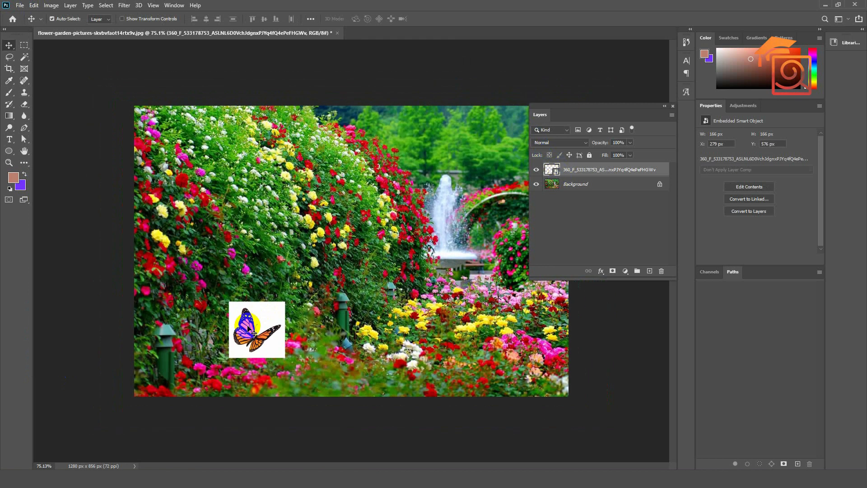
pyautogui.scroll(2, 248, 326)
pyautogui.scroll(-1, 249, 323)
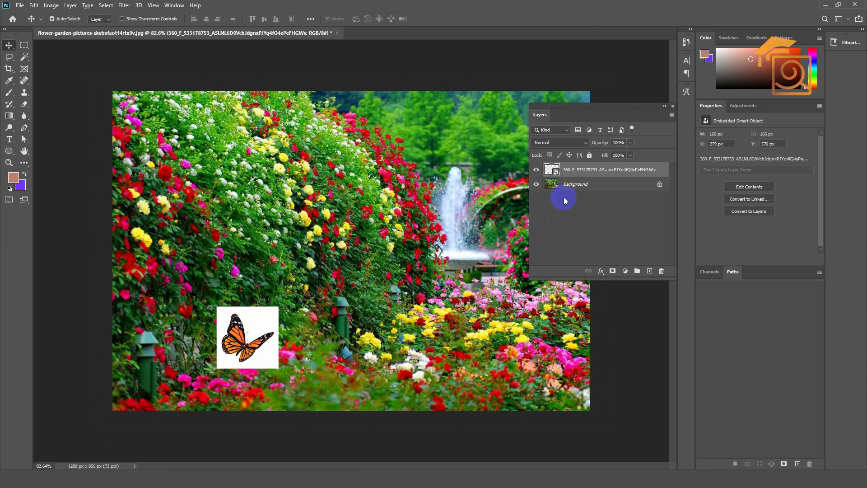
pyautogui.rightClick(575, 172)
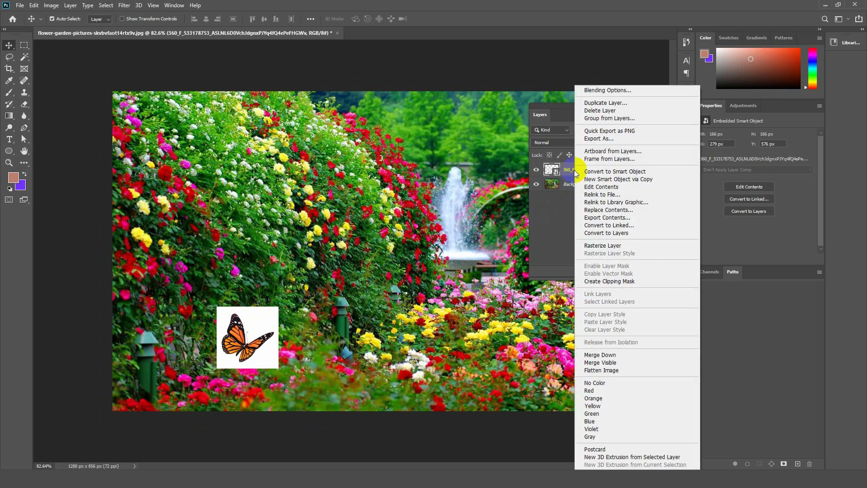
pyautogui.click(596, 246)
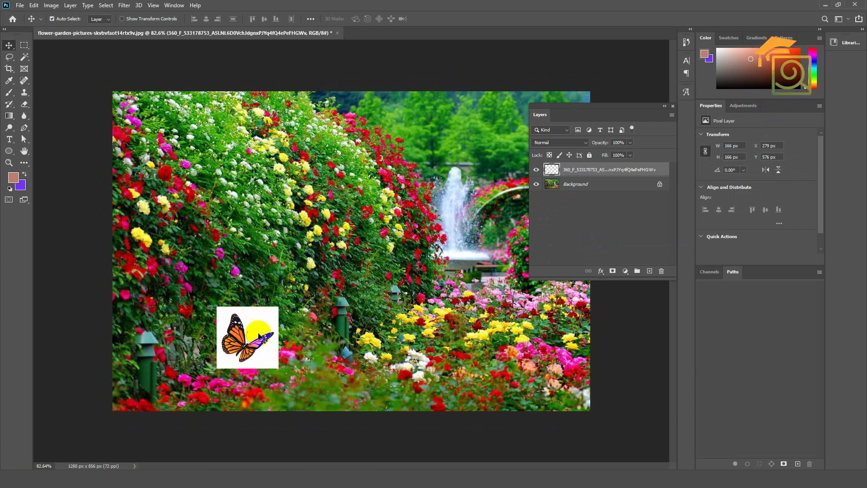
pyautogui.rightClick(581, 171)
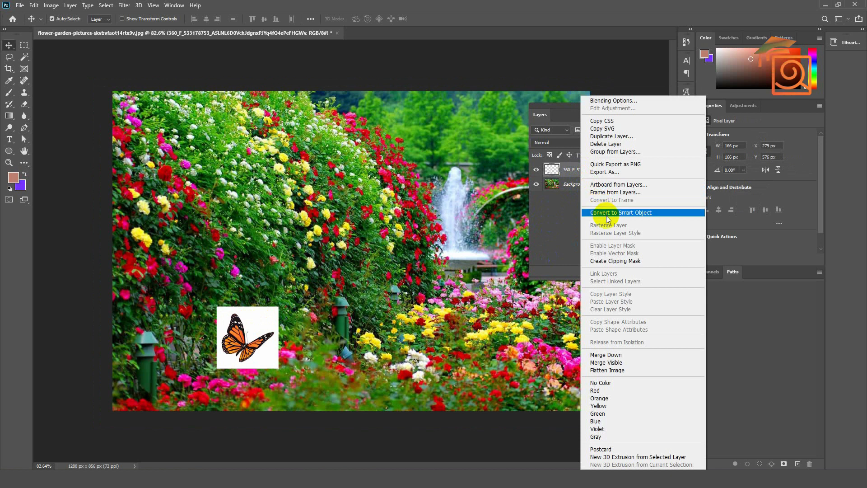
pyautogui.click(623, 217)
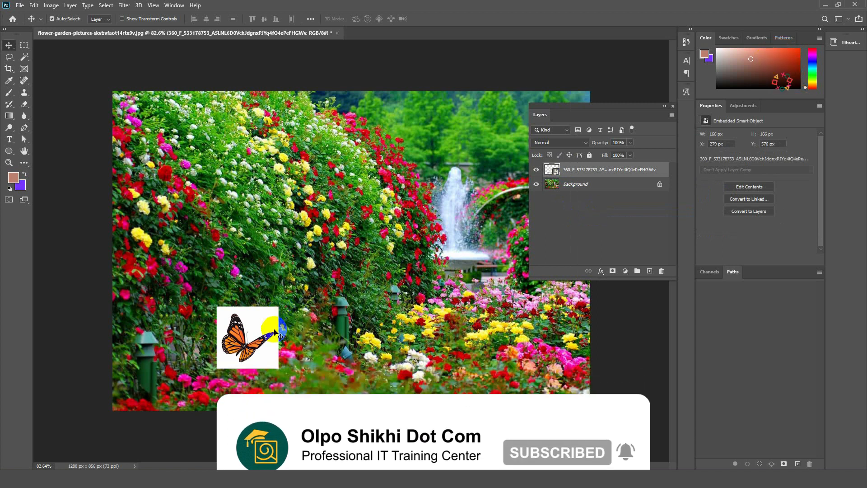
# Duplicate the butterfly smart object three times, placing two copies along the lower flower beds and one beside the fountain.
pyautogui.hotkey('ctrl', '1')
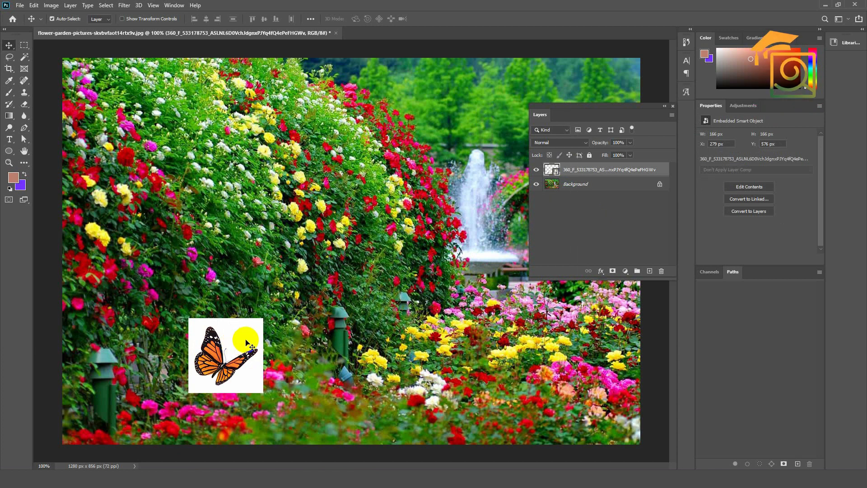
pyautogui.scroll(-1, 249, 343)
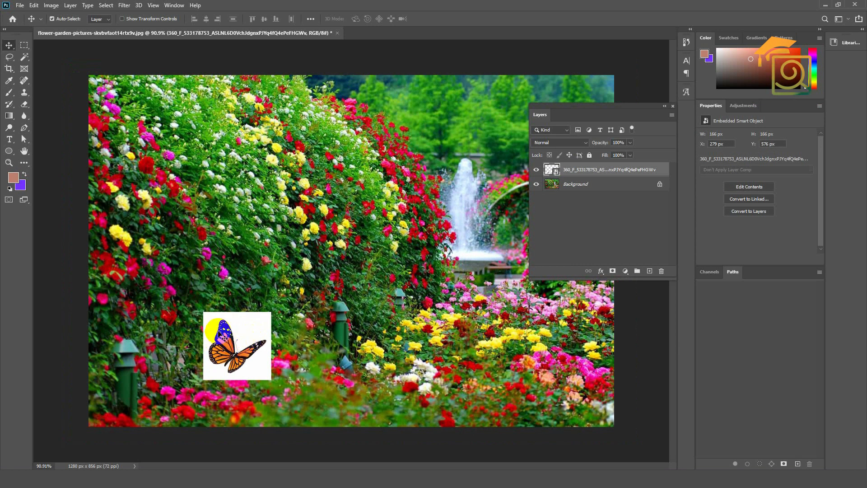
pyautogui.scroll(-3, 244, 339)
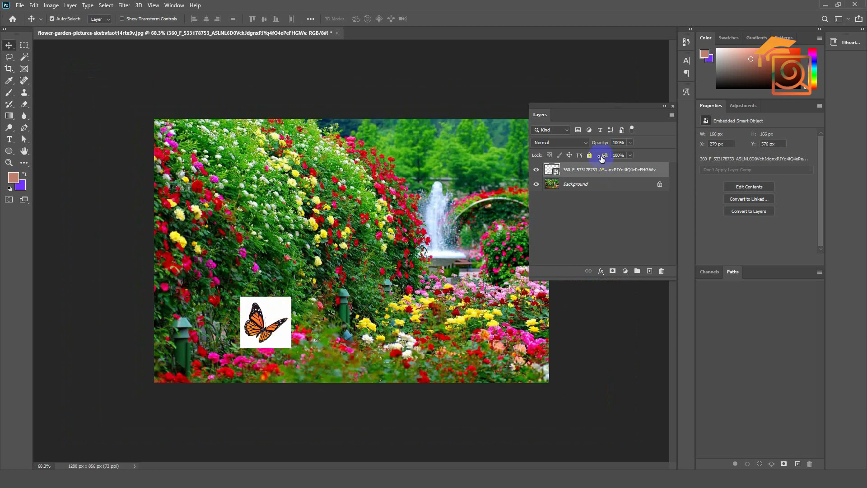
pyautogui.moveTo(579, 113); pyautogui.dragTo(611, 92)
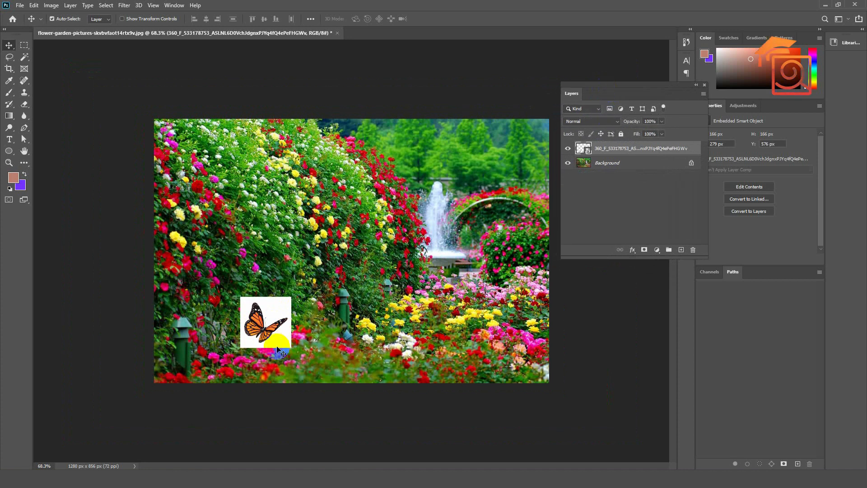
pyautogui.scroll(1, 273, 333)
pyautogui.moveTo(271, 331); pyautogui.dragTo(503, 245)
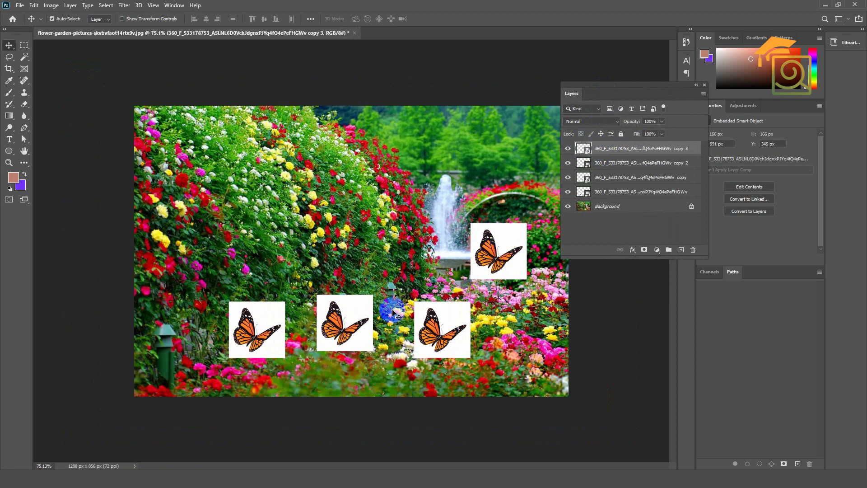
# Scale the middle butterfly copy in the lower row down to about 65% with Free Transform.
pyautogui.click(346, 312)
pyautogui.hotkey('ctrl', 't')
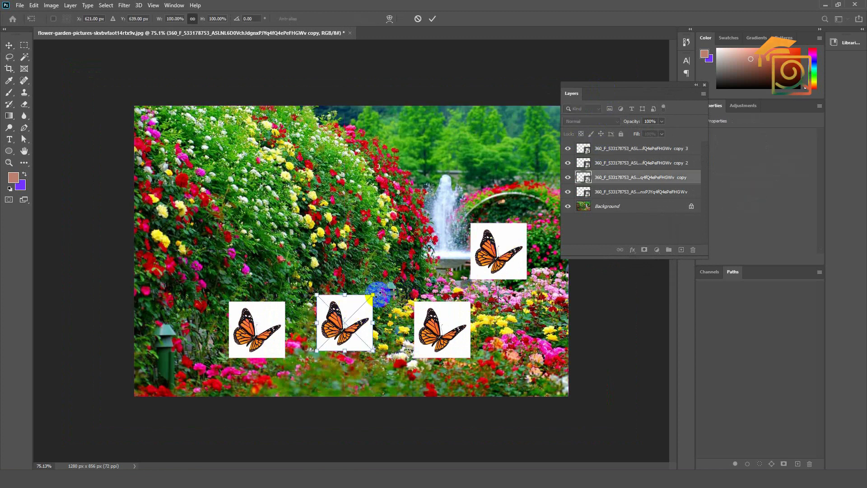
pyautogui.moveTo(373, 296); pyautogui.dragTo(357, 317)
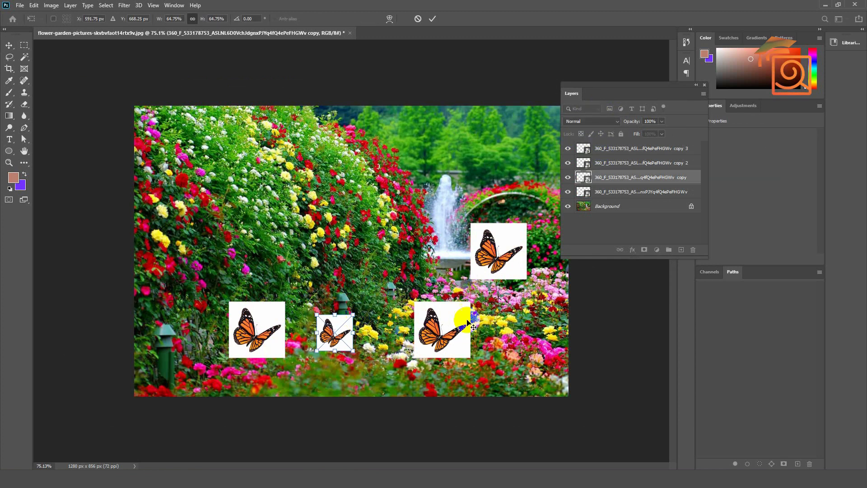
pyautogui.press('Return')
# Scale the rightmost butterfly copy in the lower row down to roughly half its size.
pyautogui.click(452, 322)
pyautogui.hotkey('ctrl', 't')
pyautogui.moveTo(469, 310); pyautogui.dragTo(444, 328)
pyautogui.press('Return')
# Enlarge the butterfly copy beside the fountain to about 217 × 217 px and position it at about X 896 px, Y 293 px.
pyautogui.moveTo(516, 262); pyautogui.dragTo(479, 273)
pyautogui.hotkey('ctrl', 't')
pyautogui.moveTo(498, 239); pyautogui.dragTo(517, 223)
pyautogui.press('Return')
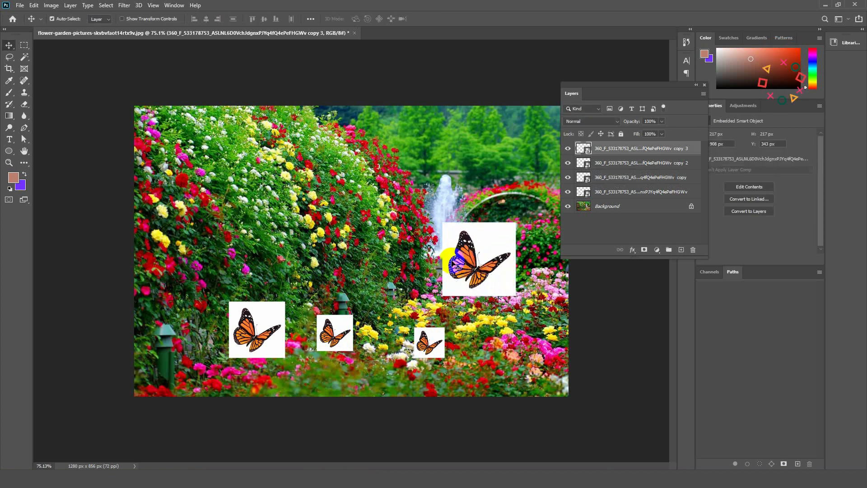
pyautogui.moveTo(489, 254); pyautogui.dragTo(486, 237)
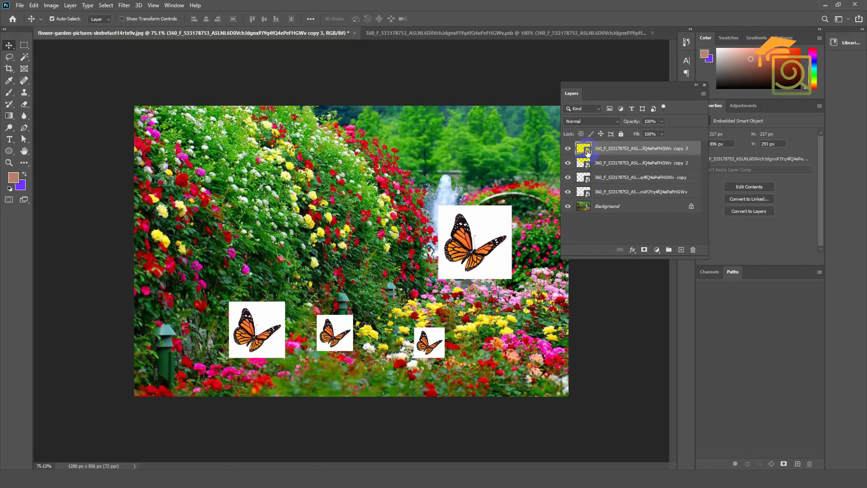
# Open the contents of the fountain butterfly's smart object and erase the white background with the Magic Eraser tool.
pyautogui.doubleClick(587, 153)
pyautogui.scroll(4, 387, 238)
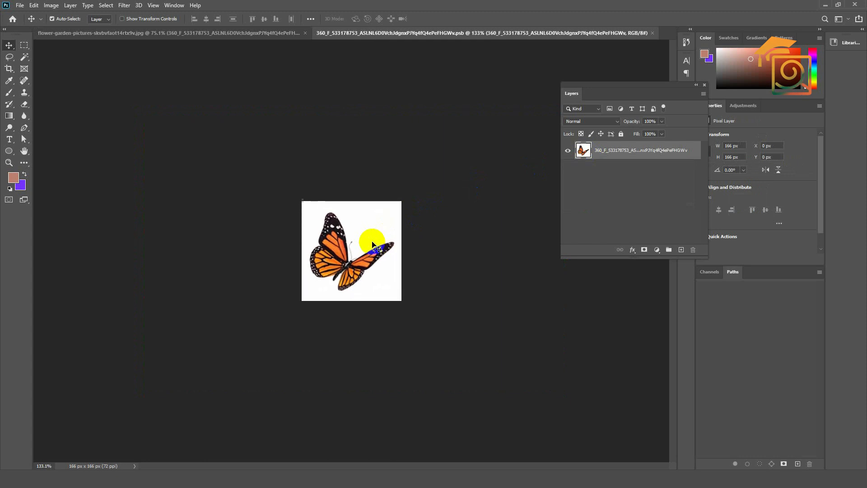
pyautogui.scroll(-1, 373, 245)
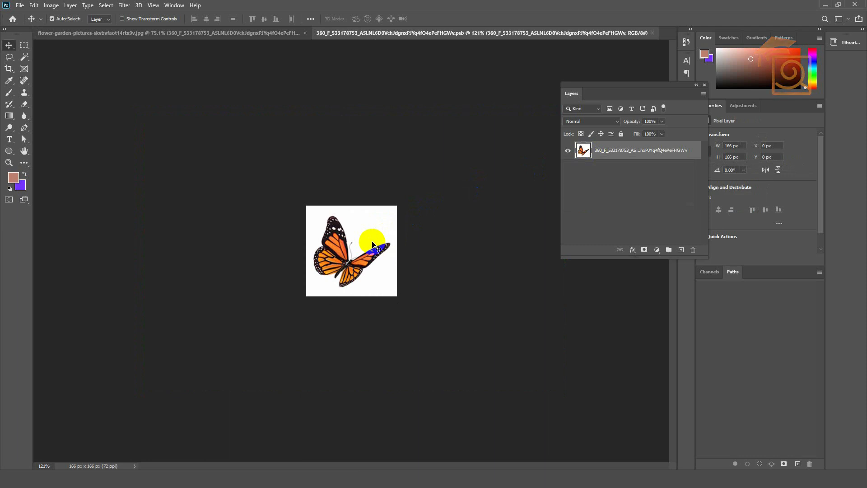
pyautogui.click(26, 106)
pyautogui.moveTo(25, 105); pyautogui.dragTo(62, 125)
pyautogui.click(364, 231)
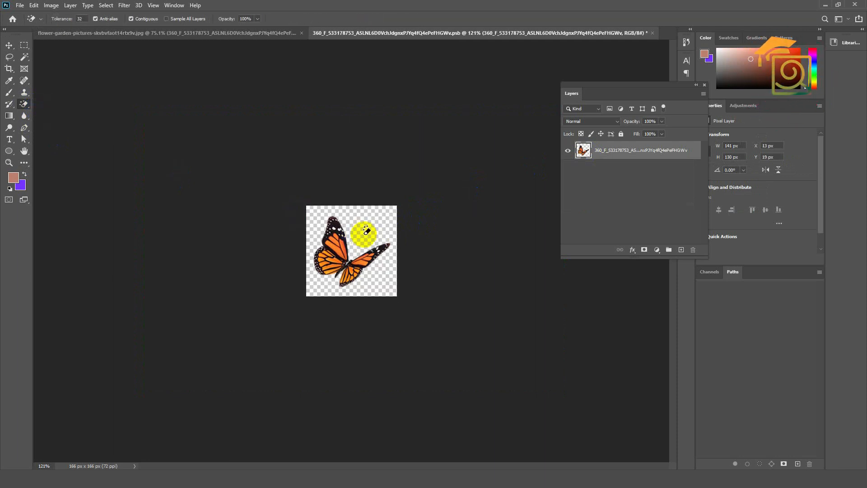
pyautogui.click(358, 233)
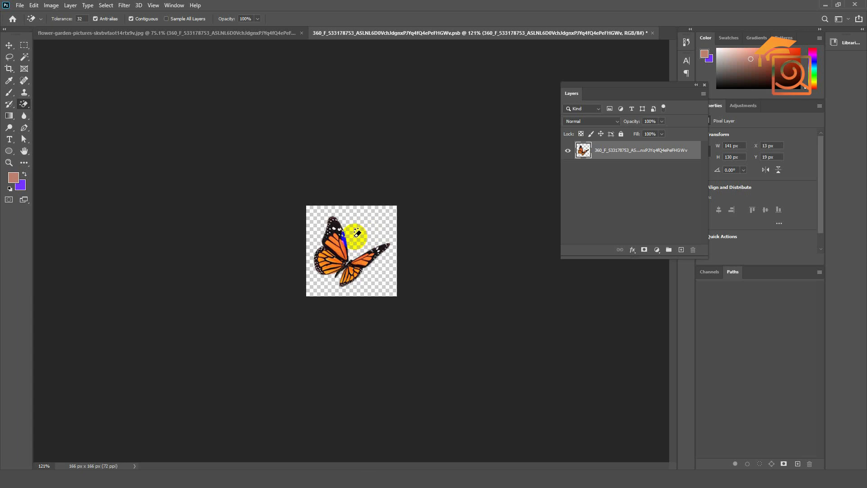
pyautogui.click(380, 241)
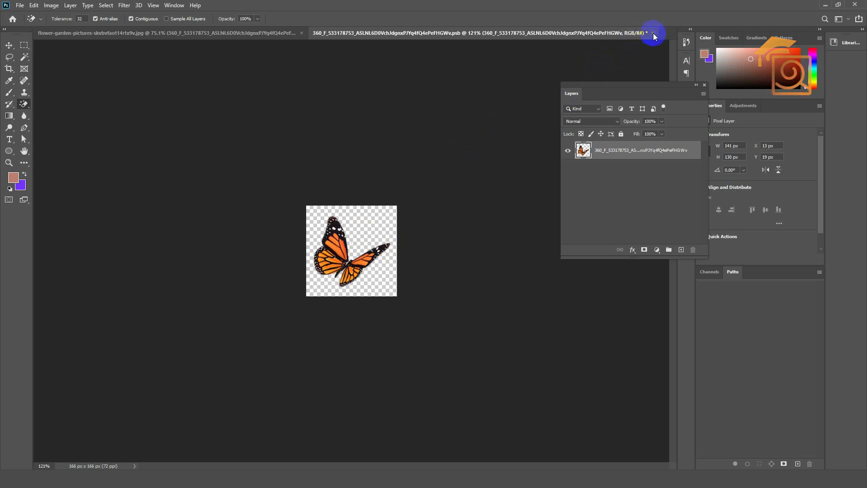
# Save the edited smart object contents and switch to the garden photo to check all the butterflies.
pyautogui.hotkey('ctrl', 's')
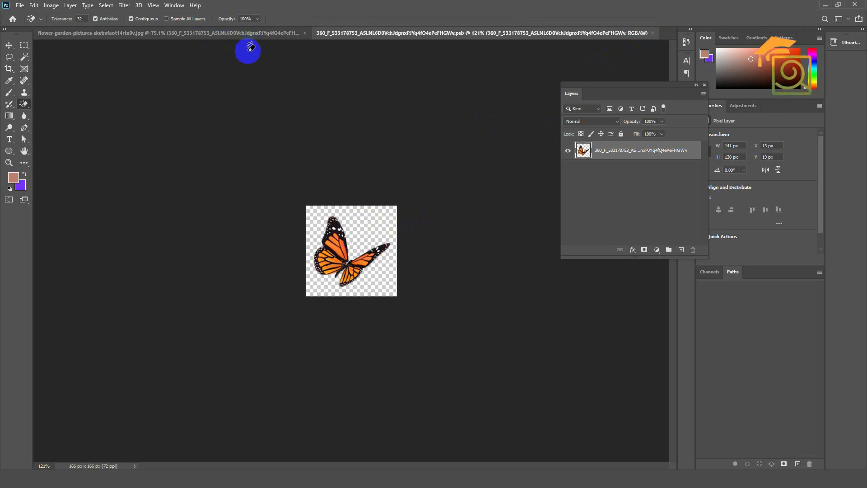
pyautogui.click(233, 35)
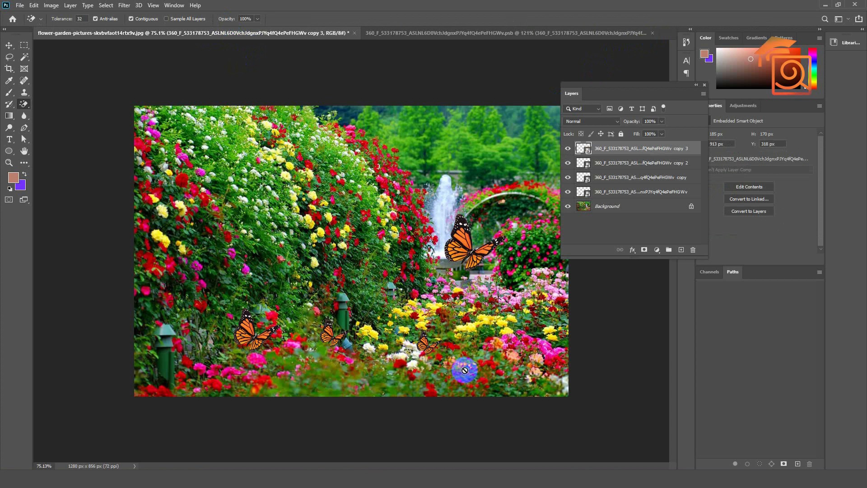
pyautogui.scroll(4, 451, 380)
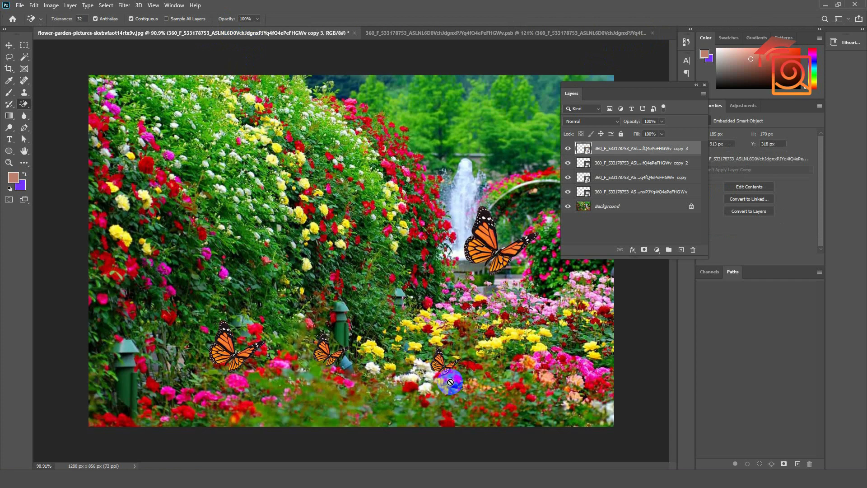
pyautogui.scroll(-3, 163, 334)
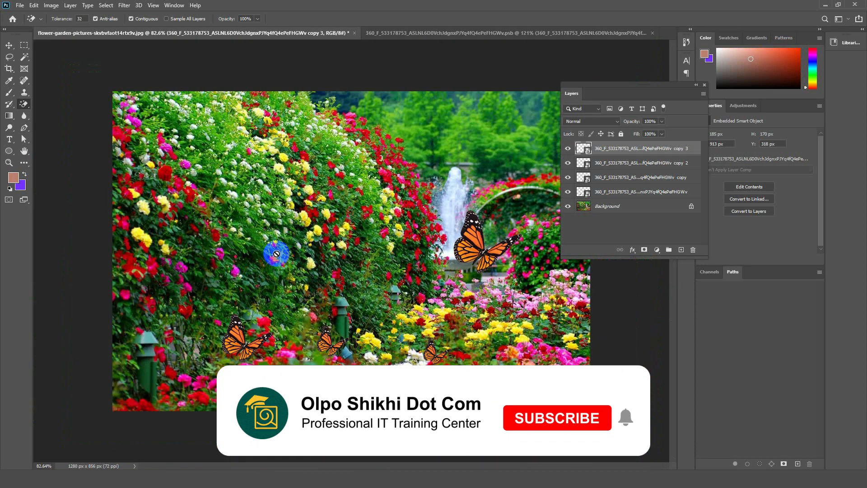
# Return to the butterfly's smart object document and shift its hue to +45 with Hue/Saturation.
pyautogui.click(420, 34)
pyautogui.scroll(1, 356, 278)
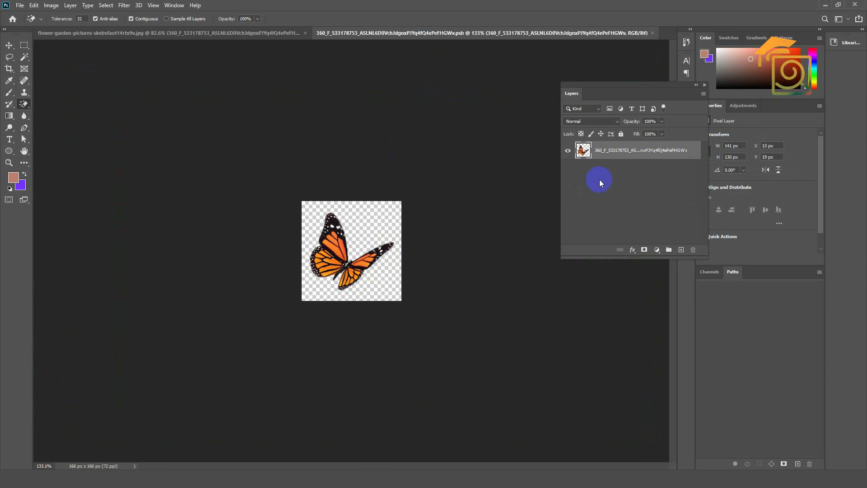
pyautogui.hotkey('ctrl', 'u')
pyautogui.moveTo(681, 167); pyautogui.dragTo(701, 165)
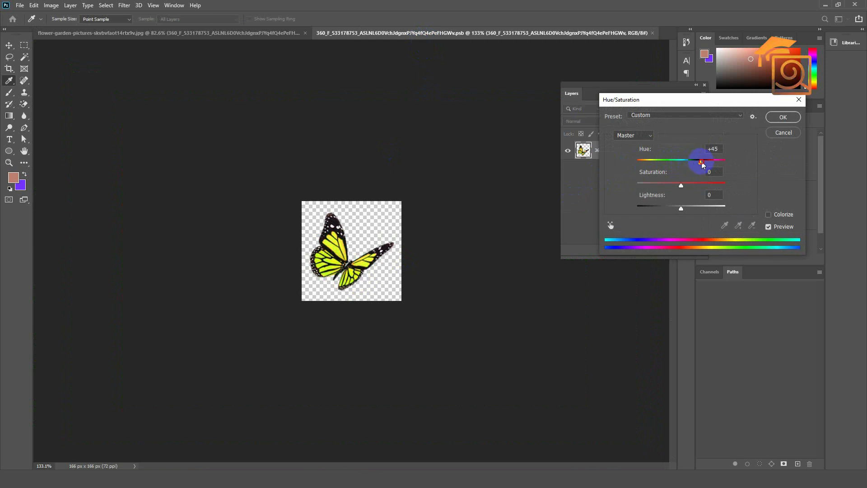
pyautogui.click(783, 117)
# Close the butterfly's smart object document with its changes saved, and activate the Move tool in the garden photo.
pyautogui.press('e')
pyautogui.click(652, 33)
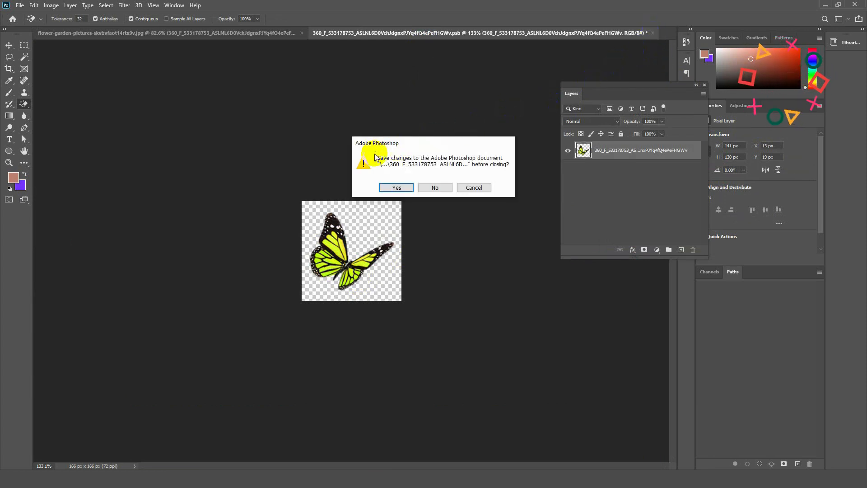
pyautogui.click(394, 191)
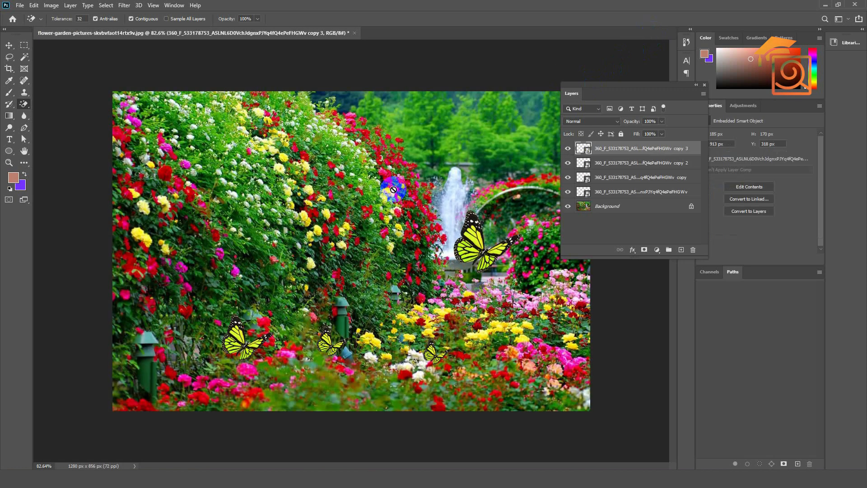
pyautogui.click(9, 46)
pyautogui.scroll(4, 296, 368)
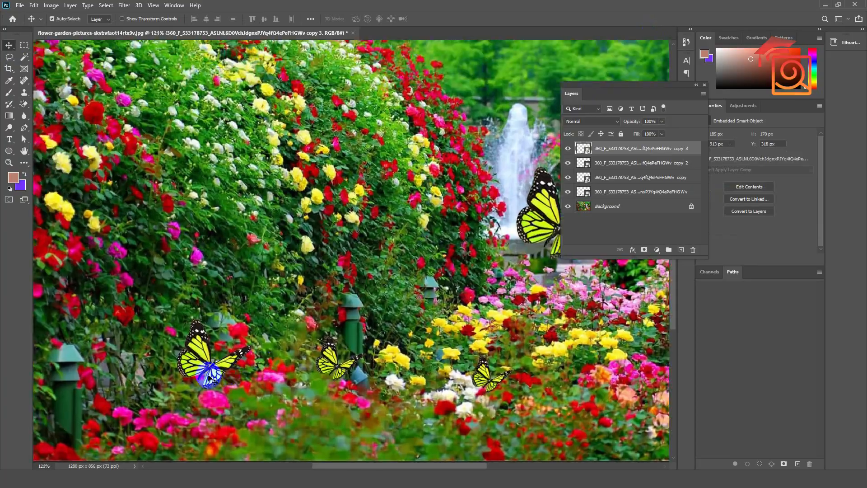
# Spread out the three small butterflies: one farther left, one high on the rose hedge, one beside the middle lamp post.
pyautogui.scroll(-4, 215, 366)
pyautogui.moveTo(226, 336); pyautogui.dragTo(174, 287)
pyautogui.moveTo(335, 346); pyautogui.dragTo(354, 172)
pyautogui.moveTo(441, 359); pyautogui.dragTo(379, 354)
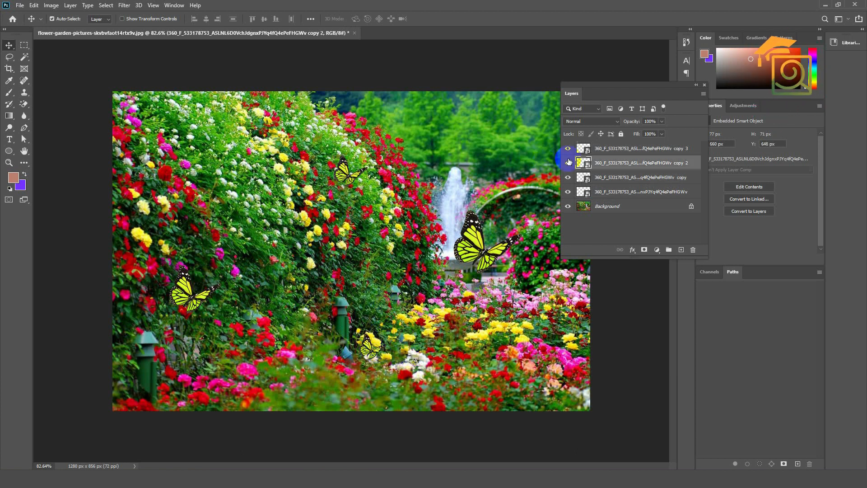
# Open the fountain butterfly's smart object contents, shift its hue to orange-red with Hue/Saturation, and close the document with changes saved.
pyautogui.click(598, 152)
pyautogui.doubleClick(587, 153)
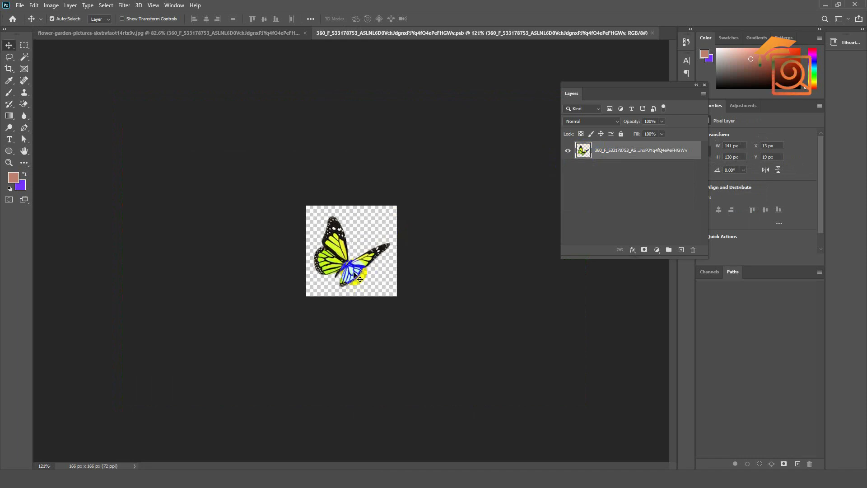
pyautogui.hotkey('ctrl', 'u')
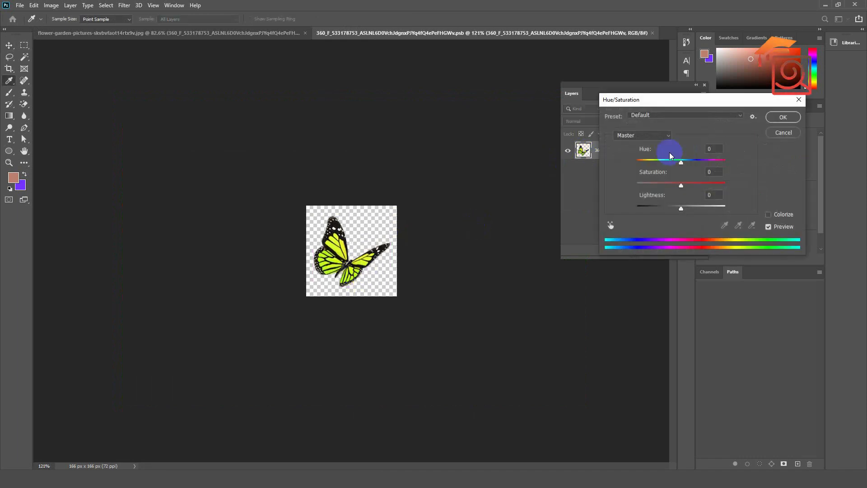
pyautogui.moveTo(681, 163); pyautogui.dragTo(677, 208)
pyautogui.click(774, 118)
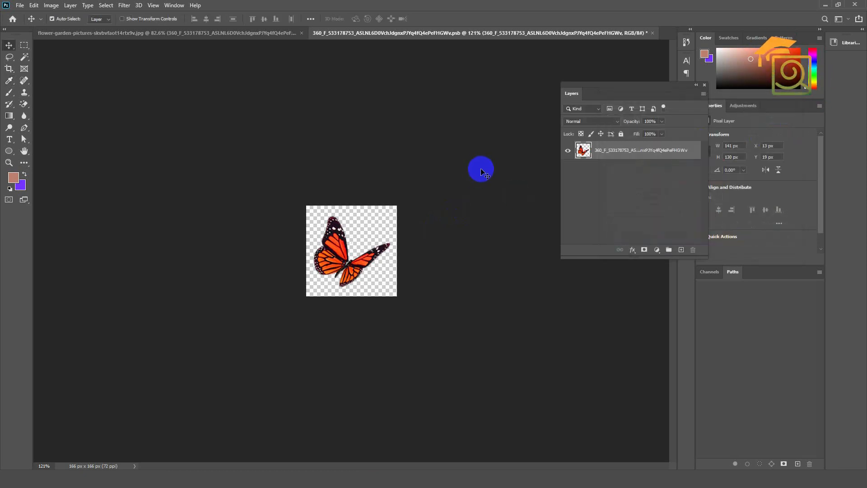
pyautogui.click(652, 33)
pyautogui.click(396, 187)
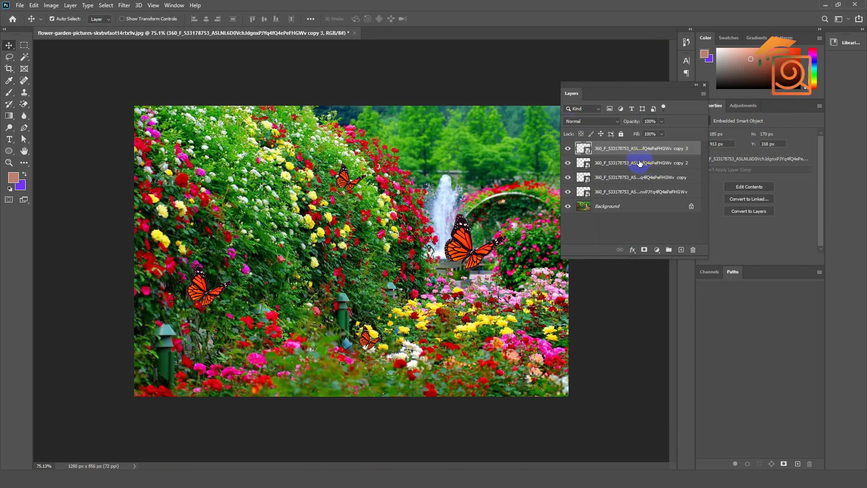
pyautogui.rightClick(634, 149)
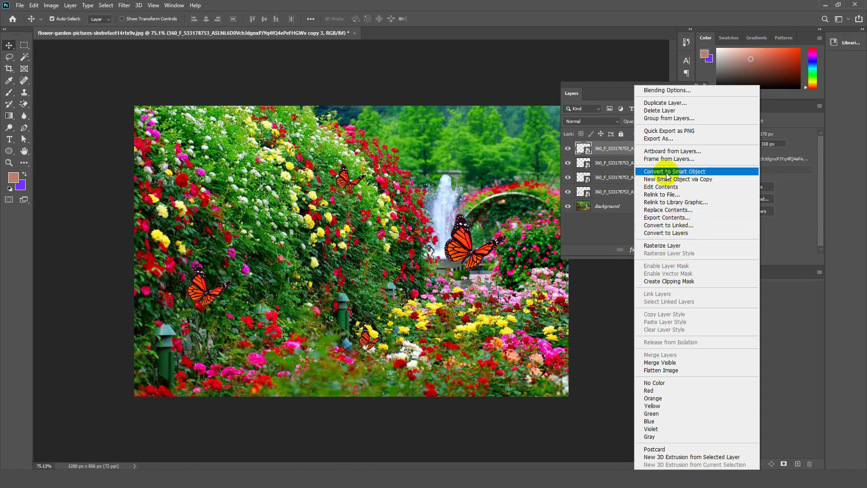
pyautogui.click(601, 155)
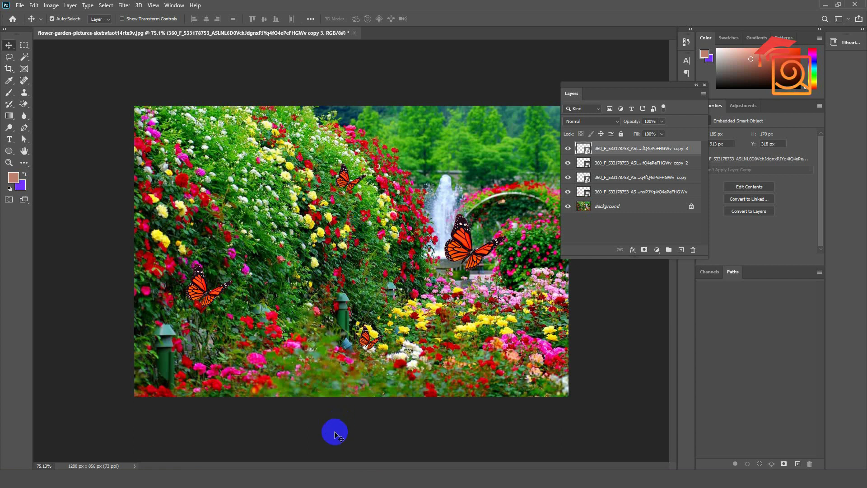
# Switch to Illustrator and create a new blank portrait document.
pyautogui.click(321, 469)
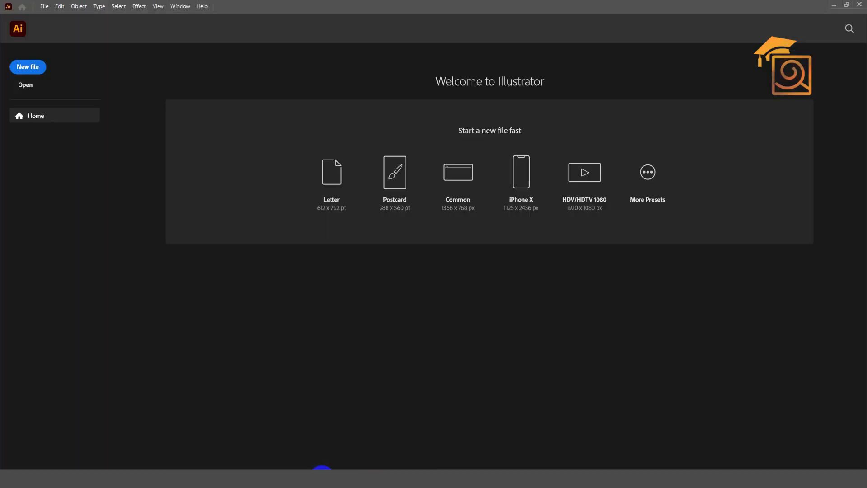
pyautogui.click(28, 68)
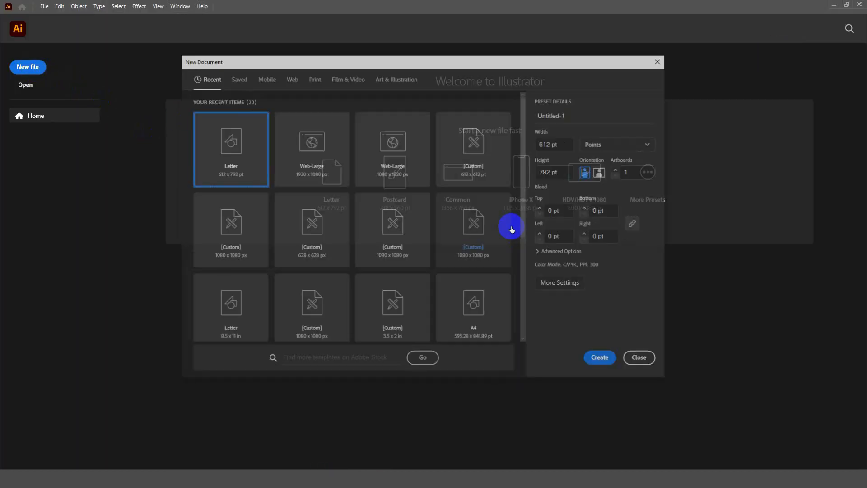
pyautogui.click(600, 360)
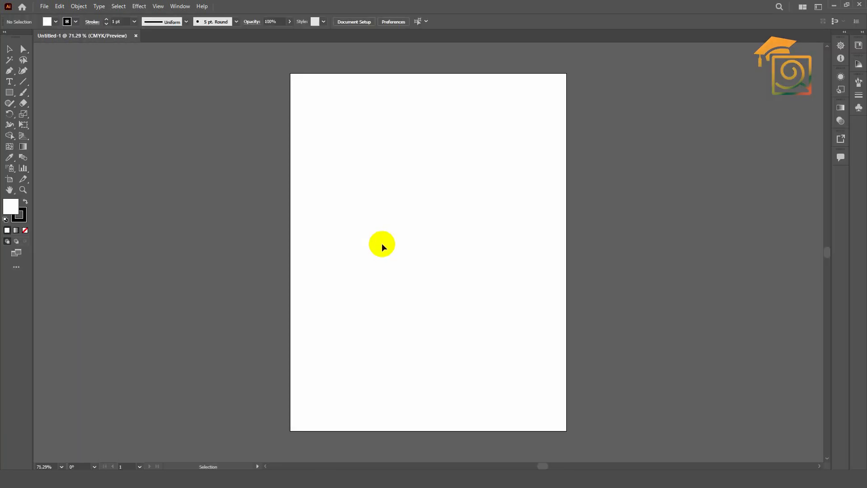
# Set the default fill to black and the stroke to none for new artwork.
pyautogui.click(27, 202)
pyautogui.click(25, 230)
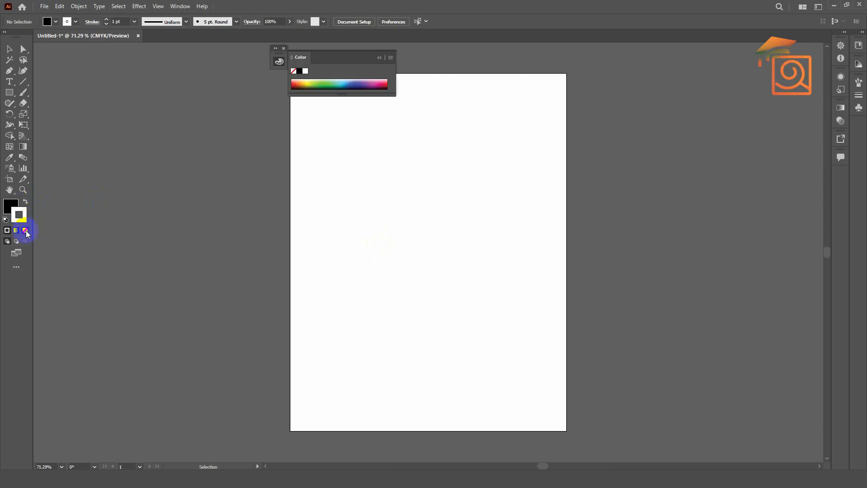
pyautogui.click(12, 206)
pyautogui.click(379, 57)
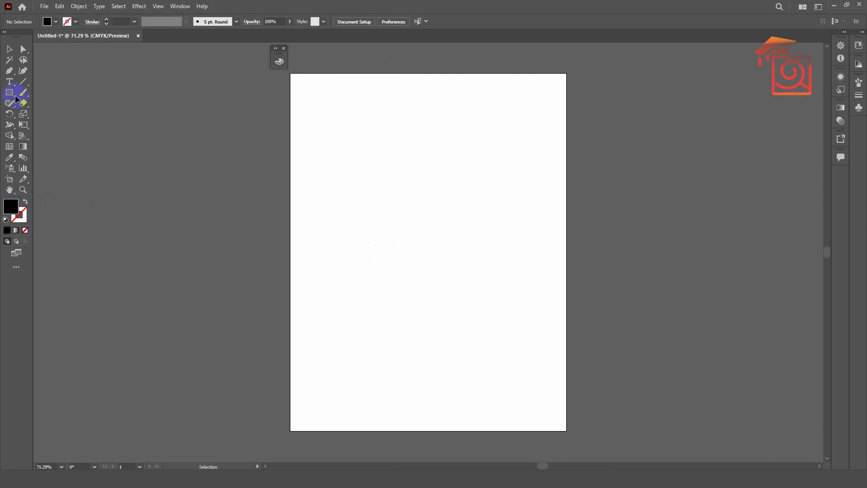
# Add the text SMART OBJECT in the page's upper part and enlarge it to about 79 pt.
pyautogui.click(10, 83)
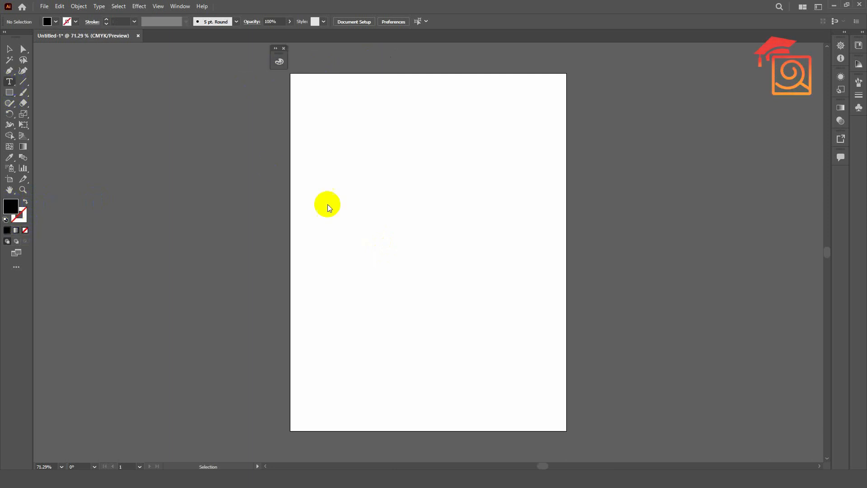
pyautogui.click(367, 188)
pyautogui.write('SMART OBJECT')
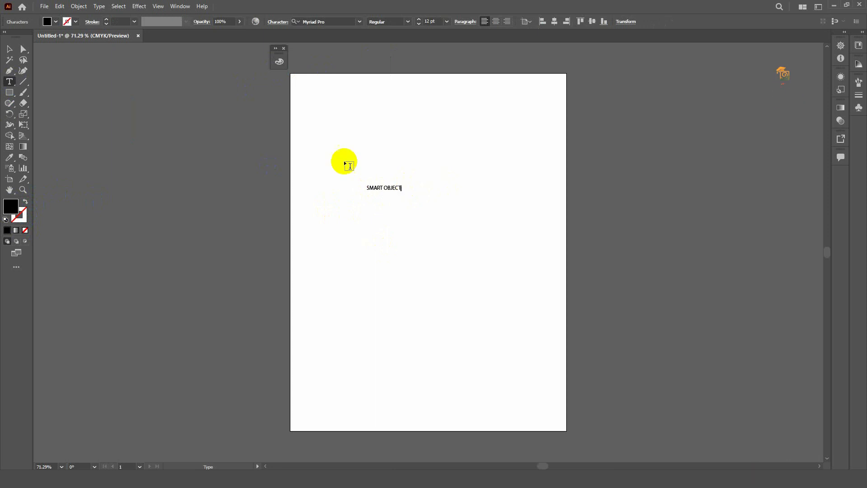
pyautogui.click(12, 50)
pyautogui.moveTo(401, 185); pyautogui.dragTo(497, 137)
pyautogui.moveTo(433, 181); pyautogui.dragTo(501, 153)
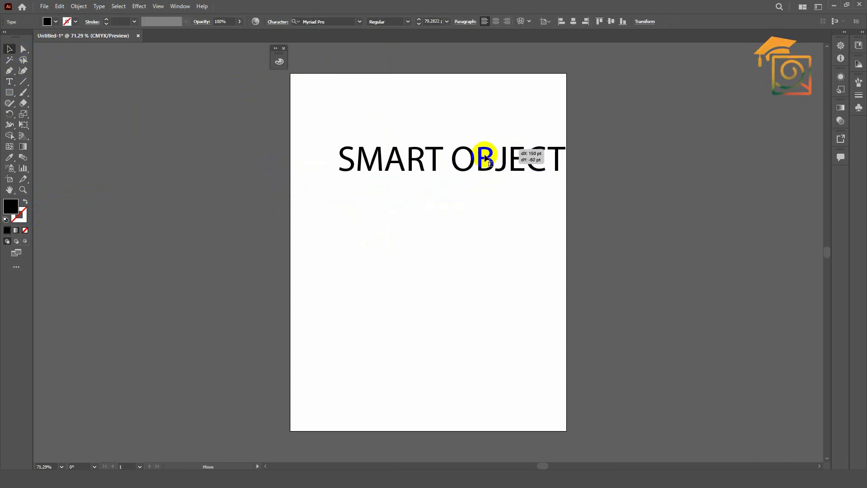
# Break the text into two lines, SMART above OBJECT, and set its font to Bebas Neue Regular.
pyautogui.doubleClick(449, 158)
pyautogui.click(452, 159)
pyautogui.press('Return')
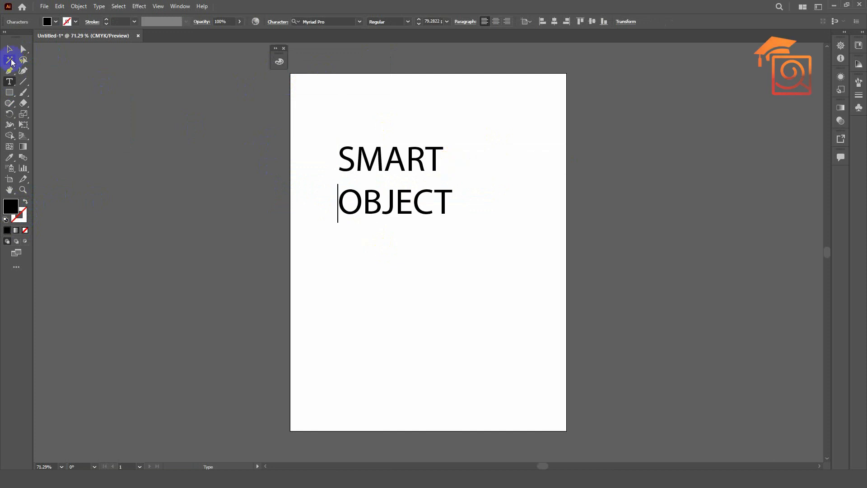
pyautogui.press('Escape')
pyautogui.click(334, 23)
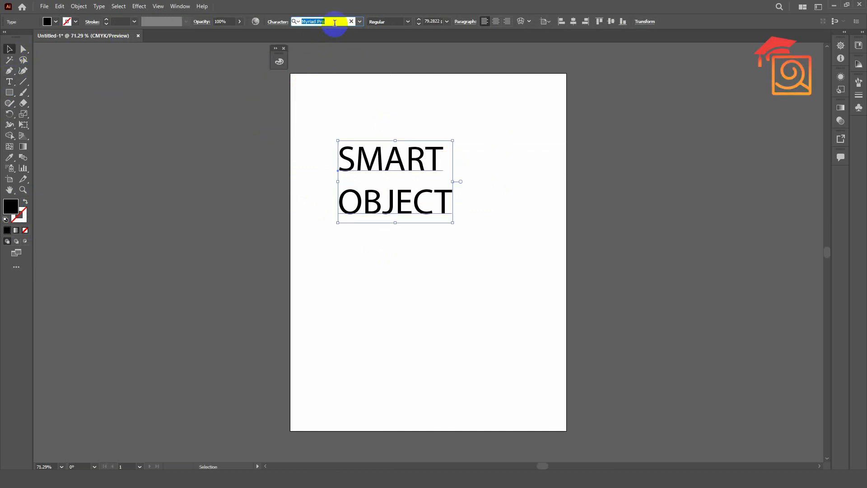
pyautogui.write('beb')
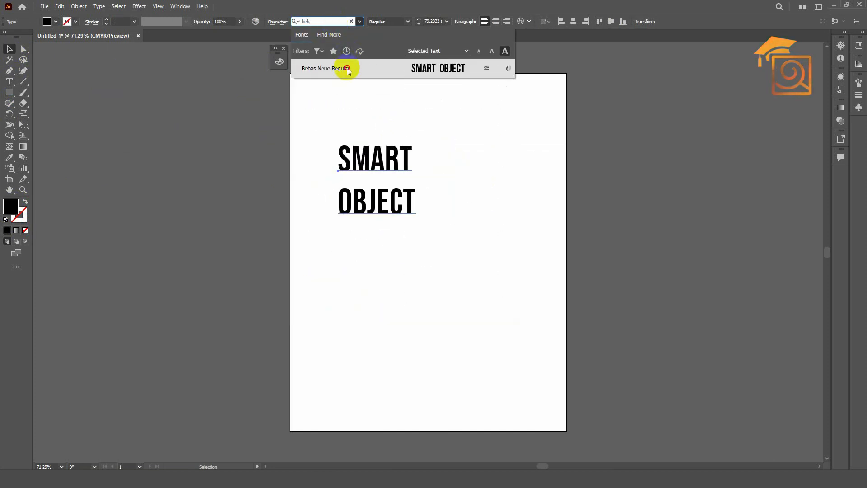
pyautogui.click(348, 68)
# Enlarge the two-line text to about 161 pt, centre-align it, and move it back onto the page.
pyautogui.moveTo(408, 211); pyautogui.dragTo(502, 343)
pyautogui.click(495, 22)
pyautogui.moveTo(367, 195); pyautogui.dragTo(467, 195)
# Tighten the leading so that OBJECT sits close beneath SMART.
pyautogui.hotkey('alt', 'Up')
pyautogui.hotkey('alt', 'Up')
pyautogui.hotkey('alt', 'Up')
pyautogui.hotkey('alt', 'Up')
pyautogui.hotkey('alt', 'Up')
pyautogui.hotkey('alt', 'Up')
pyautogui.hotkey('alt', 'Up')
pyautogui.hotkey('alt', 'Up')
pyautogui.hotkey('alt', 'Up')
pyautogui.hotkey('alt', 'Up')
pyautogui.hotkey('alt', 'Up')
pyautogui.hotkey('alt', 'Up')
pyautogui.hotkey('alt', 'Up')
pyautogui.hotkey('alt', 'Up')
pyautogui.hotkey('alt', 'Up')
pyautogui.hotkey('alt', 'Up')
pyautogui.hotkey('alt', 'Up')
pyautogui.hotkey('alt', 'Up')
pyautogui.hotkey('alt', 'Up')
pyautogui.hotkey('alt', 'Up')
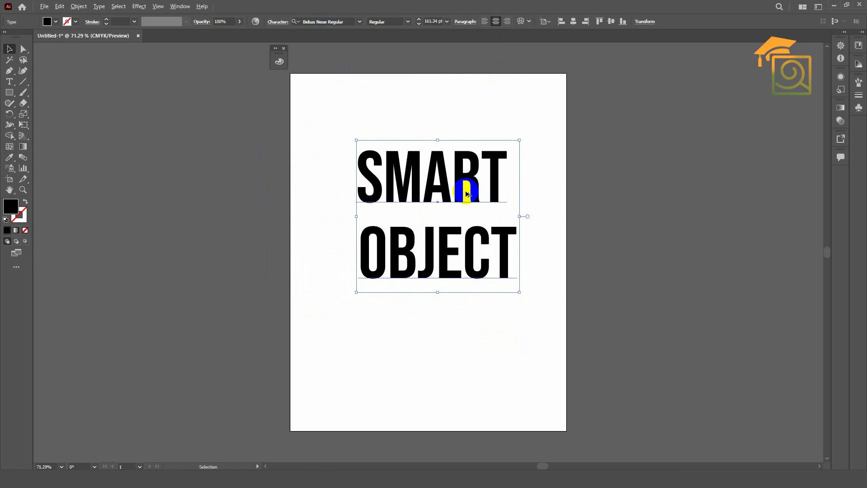
pyautogui.hotkey('alt', 'Up')
pyautogui.hotkey('alt', 'Up')
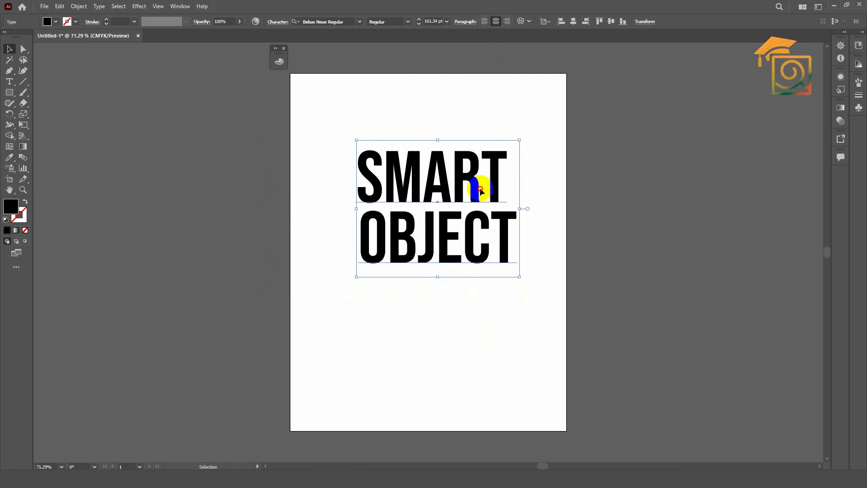
# Convert the SMART OBJECT text to outlines and centre it horizontally on the page.
pyautogui.moveTo(482, 192); pyautogui.dragTo(473, 192)
pyautogui.scroll(1, 473, 192)
pyautogui.rightClick(472, 189)
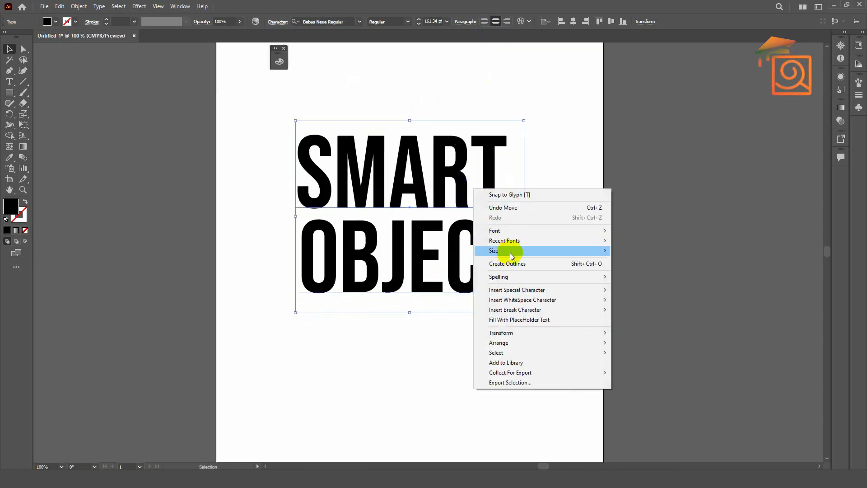
pyautogui.click(517, 264)
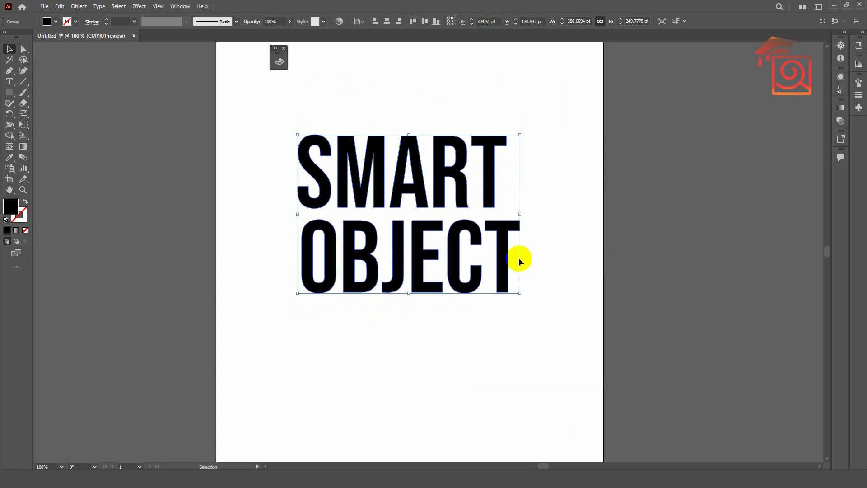
pyautogui.scroll(2, 490, 239)
pyautogui.moveTo(507, 220); pyautogui.dragTo(511, 226)
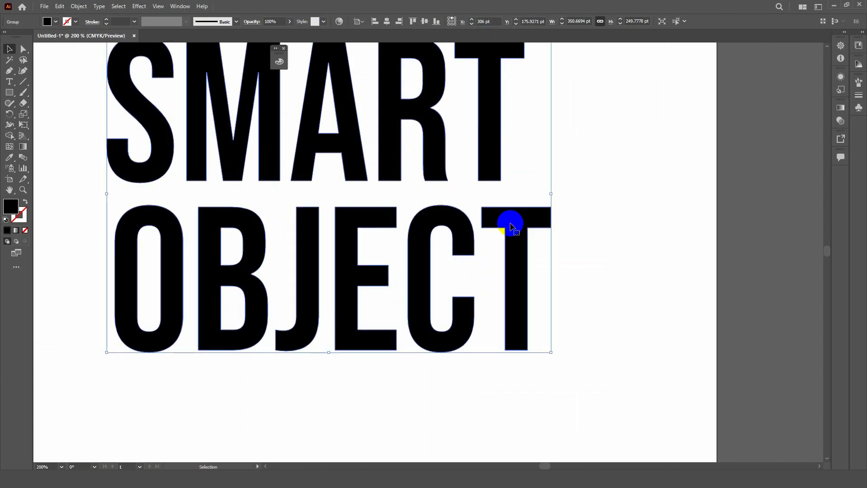
# Fill the outlined lettering with the pink colour f72b65.
pyautogui.click(10, 207)
pyautogui.doubleClick(10, 208)
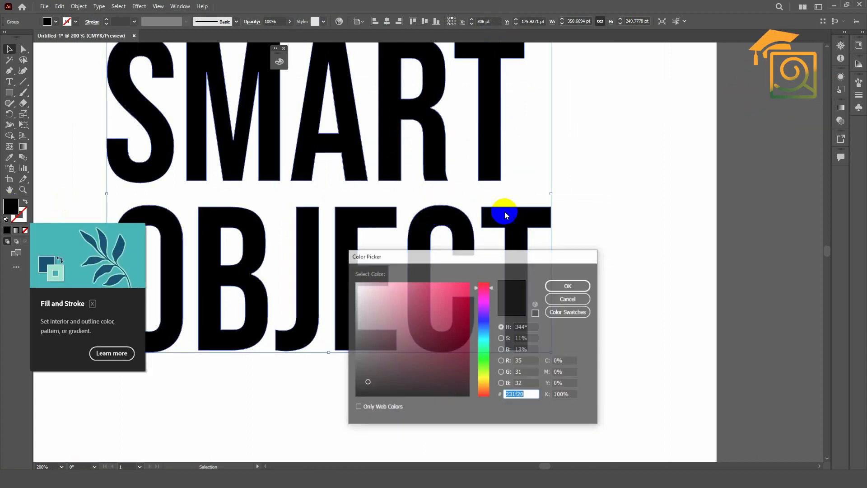
pyautogui.click(449, 286)
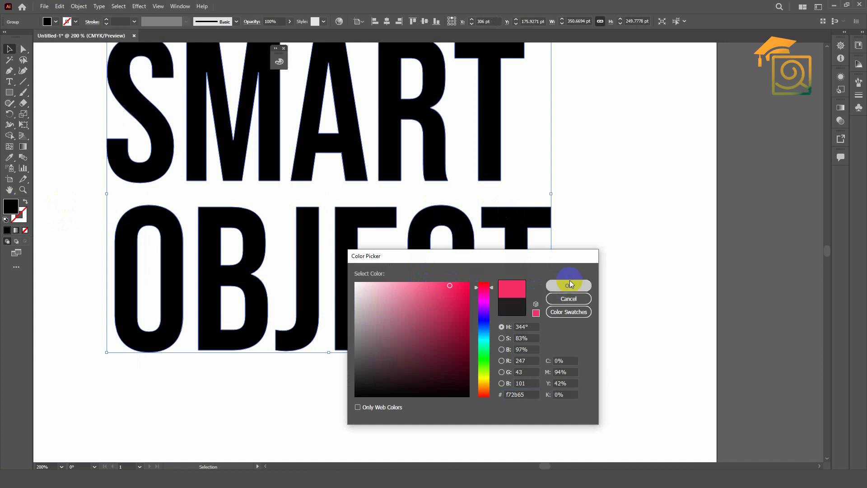
pyautogui.click(568, 285)
# Duplicate the pink lettering with a slight offset down and to the right, and fill the copy with black.
pyautogui.moveTo(496, 227)
pyautogui.mouseDown()
pyautogui.moveTo(490, 216)
pyautogui.moveTo(520, 243)
pyautogui.moveTo(497, 219)
pyautogui.moveTo(512, 227)
pyautogui.mouseUp()
pyautogui.scroll(-1, 468, 213)
pyautogui.scroll(-1, 504, 219)
pyautogui.doubleClick(13, 209)
pyautogui.moveTo(362, 386); pyautogui.dragTo(355, 397)
pyautogui.click(552, 286)
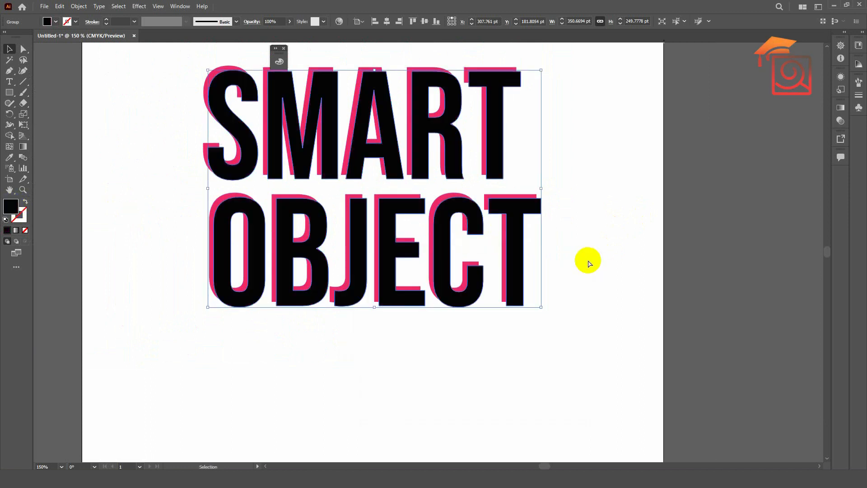
# Send the black copy behind the pink lettering as its shadow and deselect it.
pyautogui.hotkey('ctrl', '[')
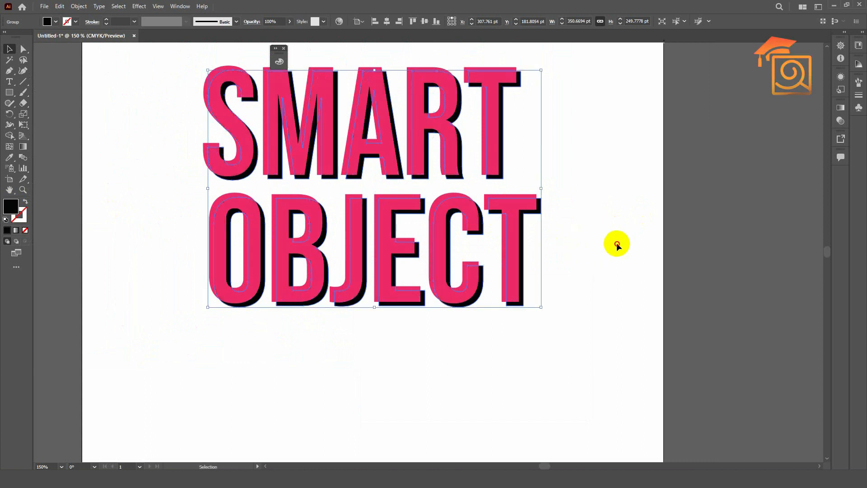
pyautogui.click(615, 242)
pyautogui.hotkey('ctrl', '0')
pyautogui.hotkey('ctrl', '1')
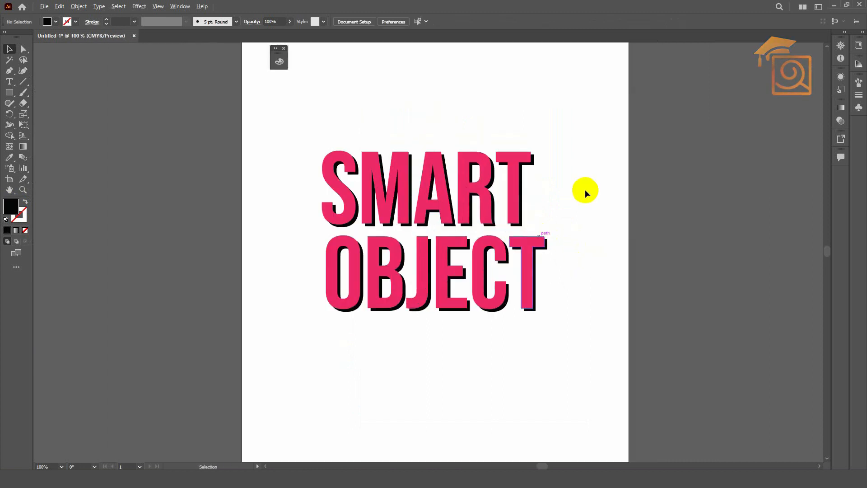
pyautogui.moveTo(574, 170); pyautogui.dragTo(559, 154)
# Bring the complete SMART OBJECT artwork into Photoshop's garden photo as a vector smart object, and delete that layer again.
pyautogui.moveTo(246, 118); pyautogui.dragTo(521, 307)
pyautogui.press('a')
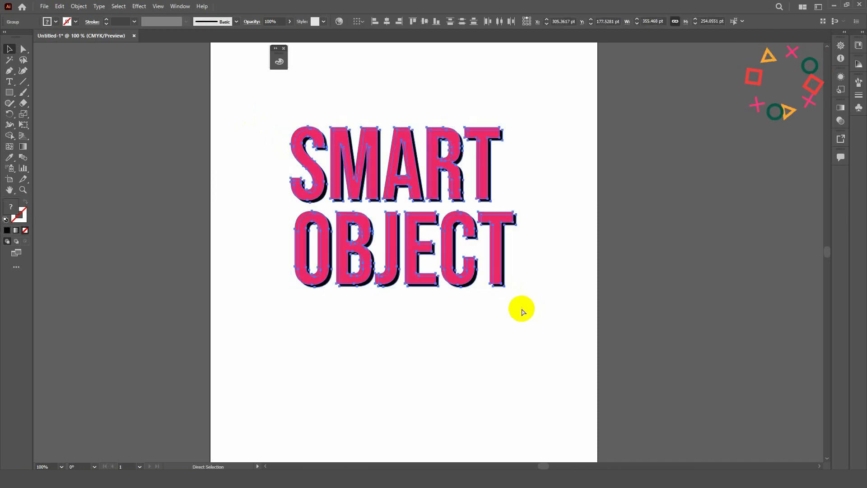
pyautogui.moveTo(492, 264); pyautogui.dragTo(383, 479)
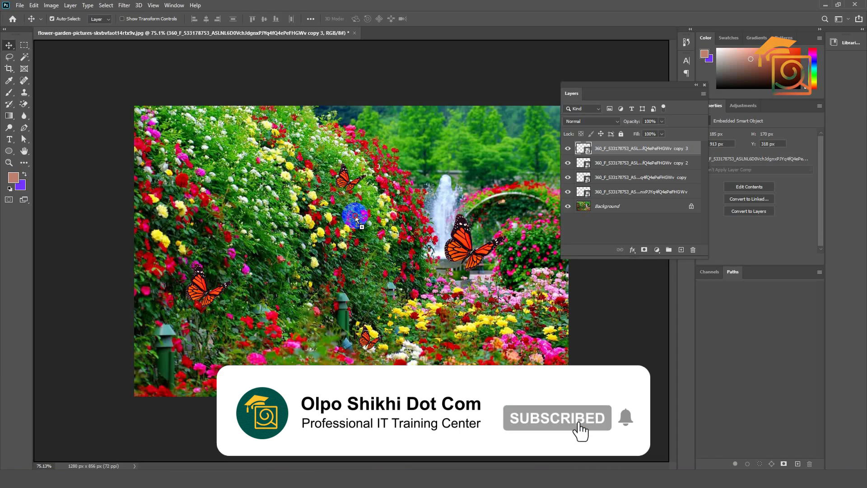
pyautogui.moveTo(391, 258); pyautogui.dragTo(391, 258)
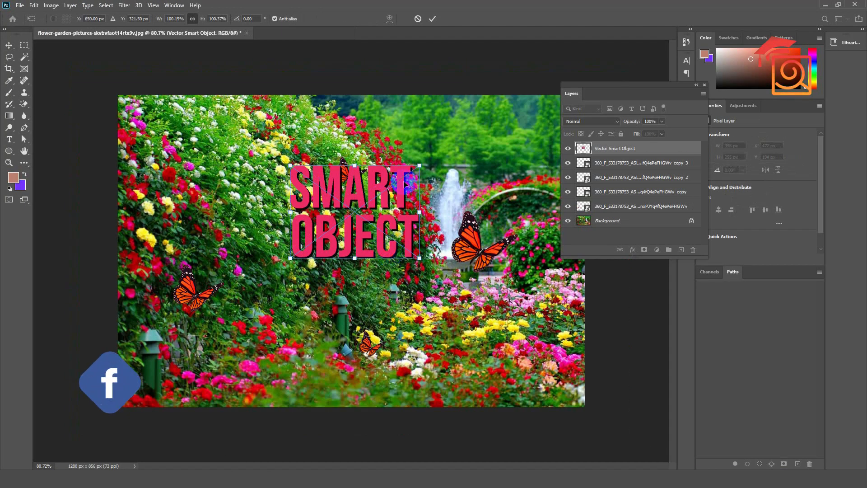
pyautogui.press('Return')
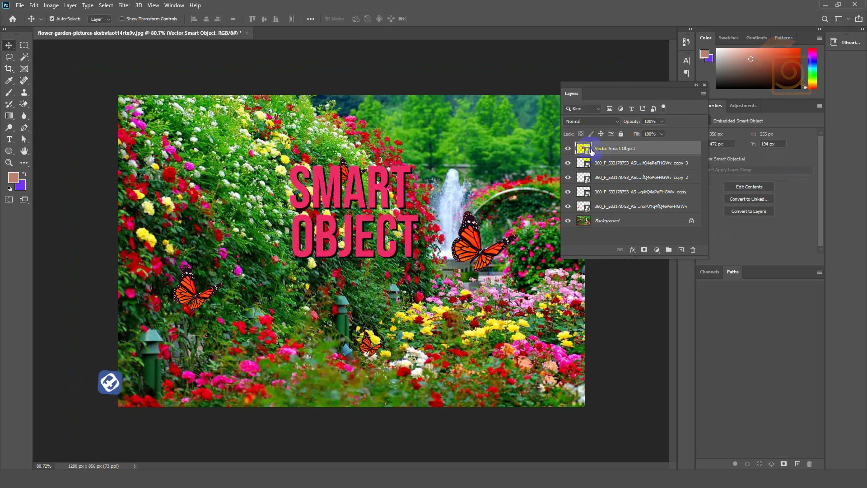
pyautogui.press('Delete')
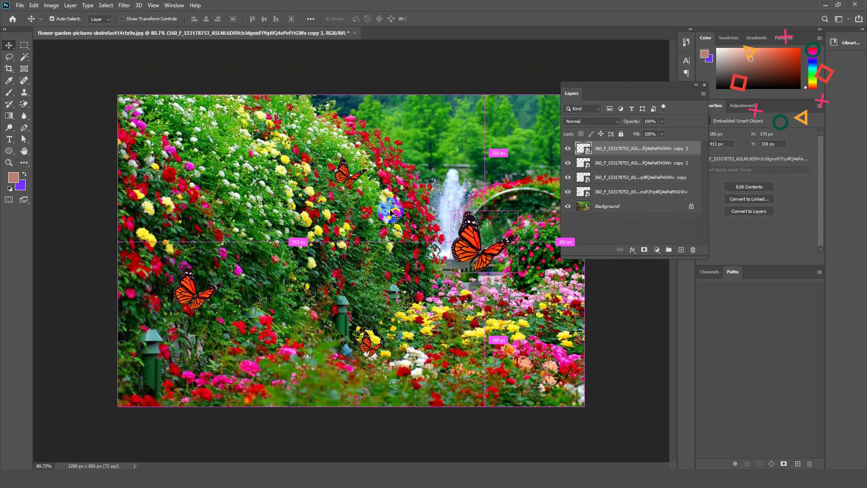
# Paste the copied SMART OBJECT lettering into the garden photo as a Smart Object, with adding to the current library enabled.
pyautogui.hotkey('ctrl', 'v')
pyautogui.moveTo(416, 116); pyautogui.dragTo(299, 123)
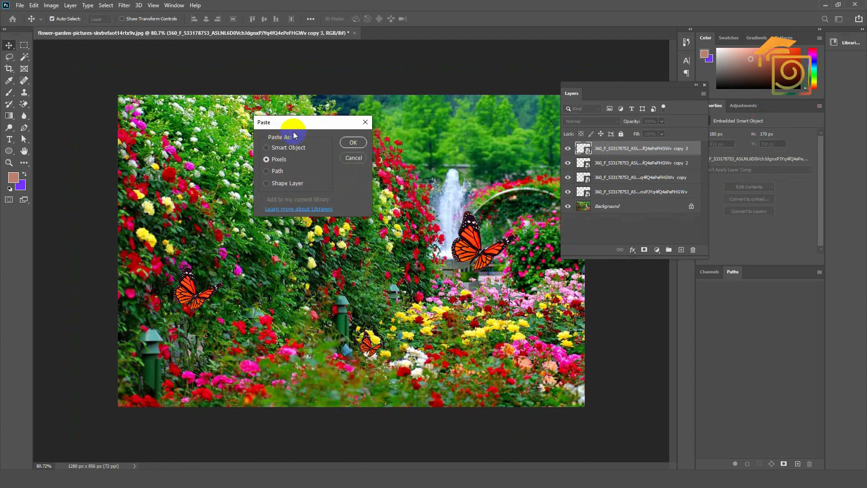
pyautogui.click(291, 151)
pyautogui.click(278, 160)
pyautogui.click(277, 171)
pyautogui.click(283, 185)
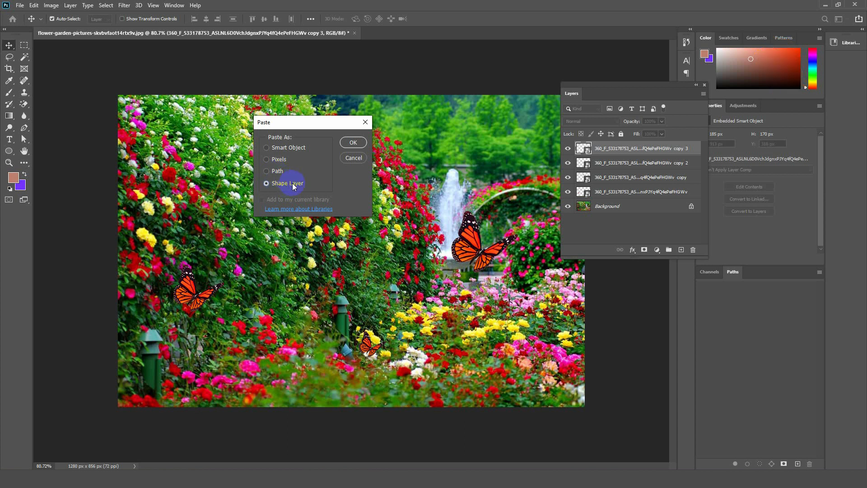
pyautogui.click(280, 159)
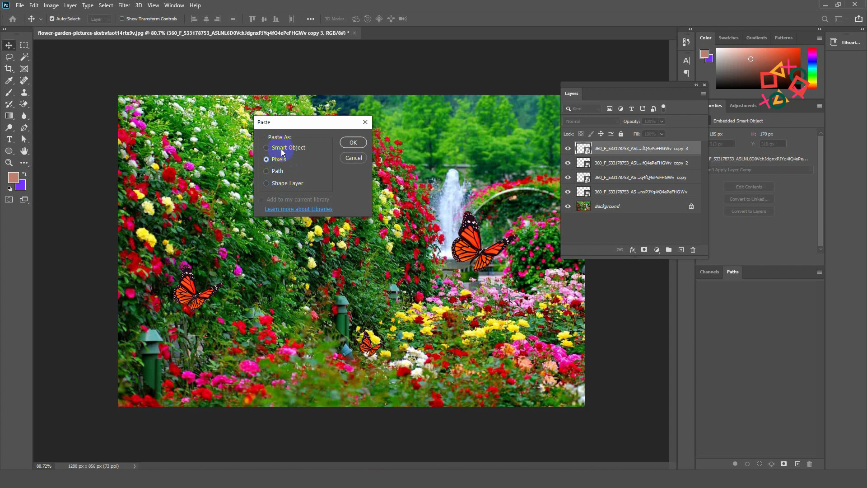
pyautogui.click(281, 150)
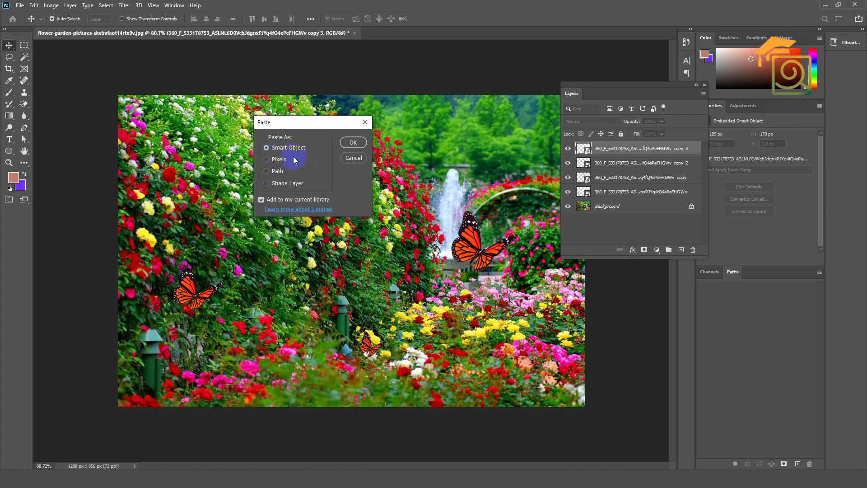
pyautogui.click(353, 142)
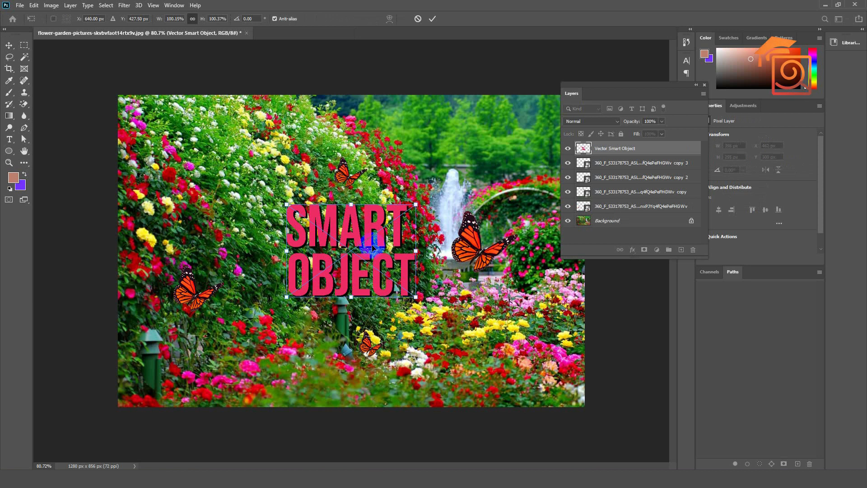
# Move the pasted lettering over the flowers in the photo's upper-left area, commit the placement and stop the wait for Libraries.
pyautogui.moveTo(374, 245); pyautogui.dragTo(239, 166)
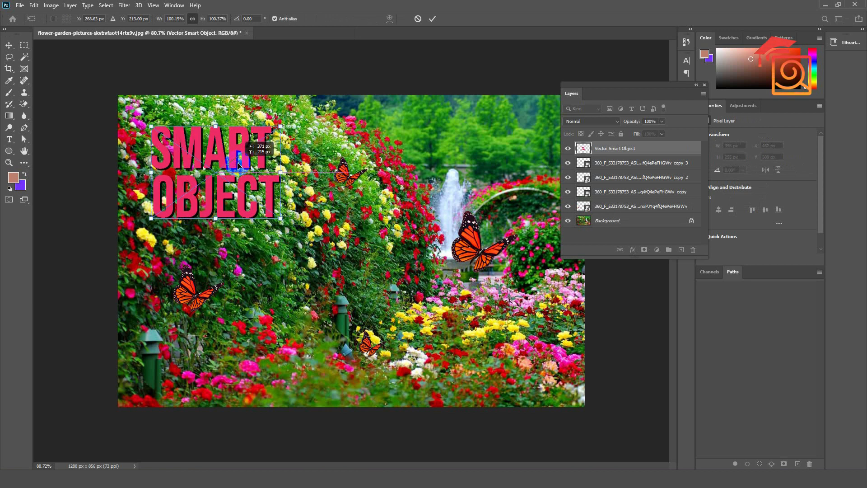
pyautogui.press('Return')
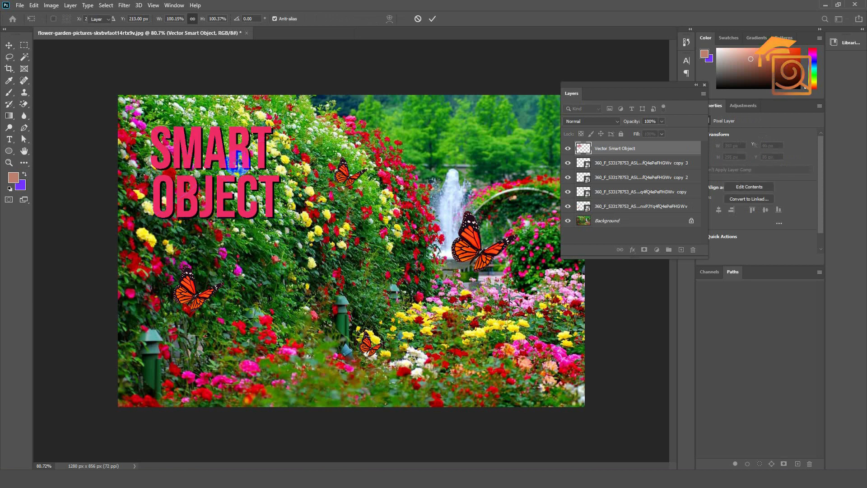
pyautogui.press('Escape')
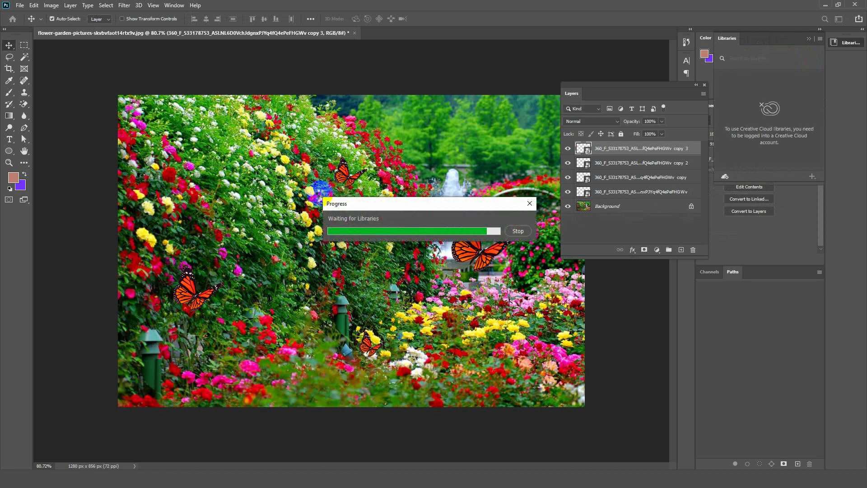
pyautogui.click(518, 230)
pyautogui.click(407, 411)
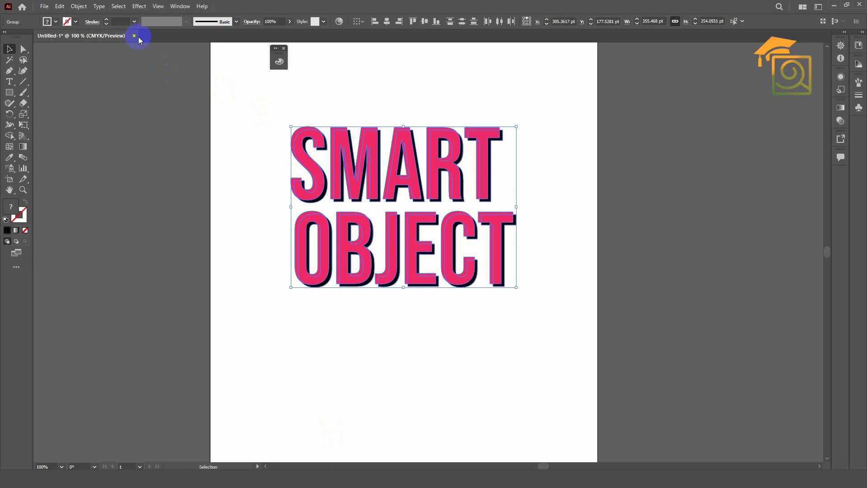
# Close the original lettering document in Illustrator and return to the garden photo in Photoshop.
pyautogui.click(134, 36)
pyautogui.click(461, 250)
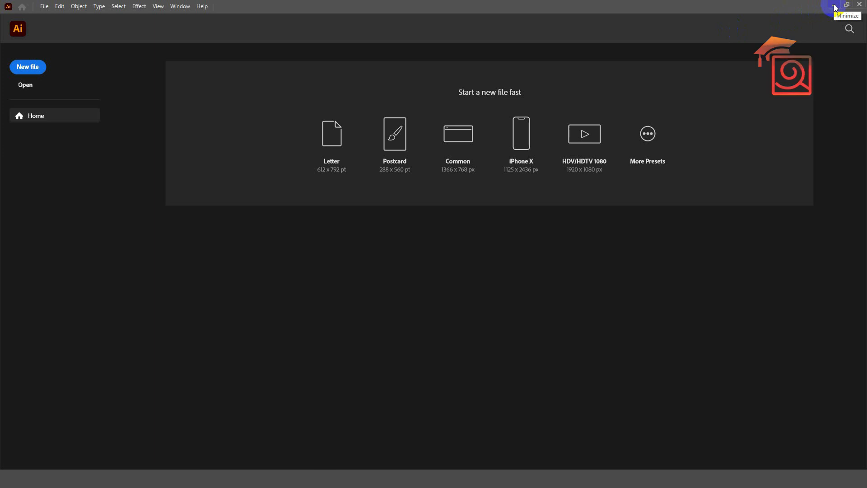
pyautogui.click(834, 7)
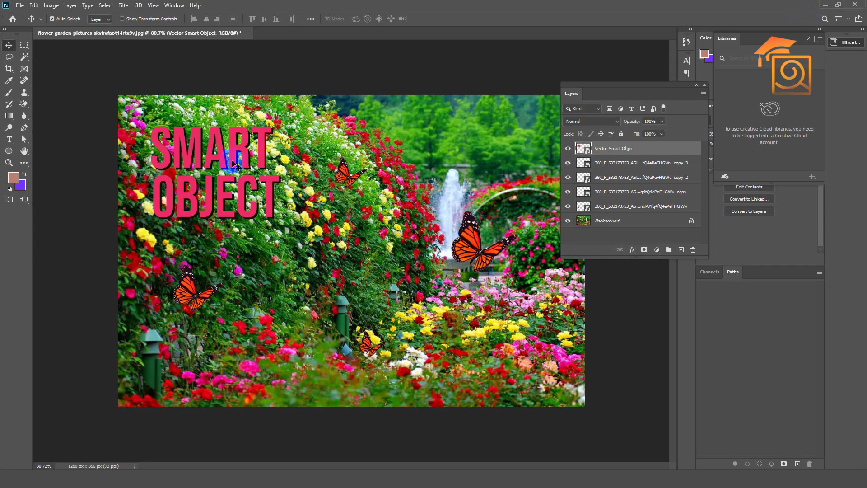
# Nudge the lettering slightly to the right and open the Vector Smart Object layer's contents for editing in Illustrator.
pyautogui.scroll(3, 234, 162)
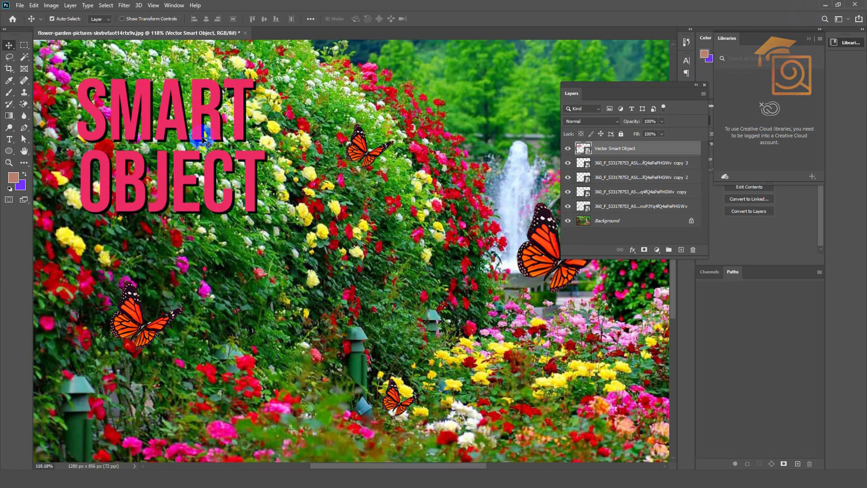
pyautogui.moveTo(172, 96); pyautogui.dragTo(176, 97)
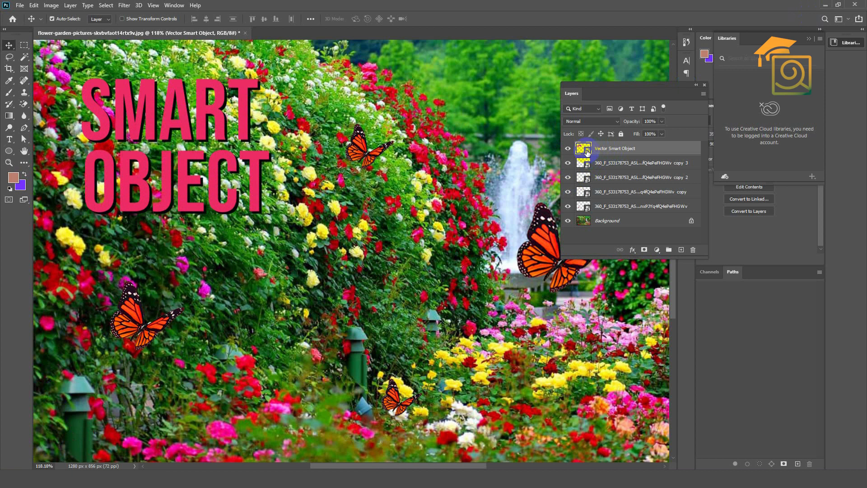
pyautogui.doubleClick(586, 150)
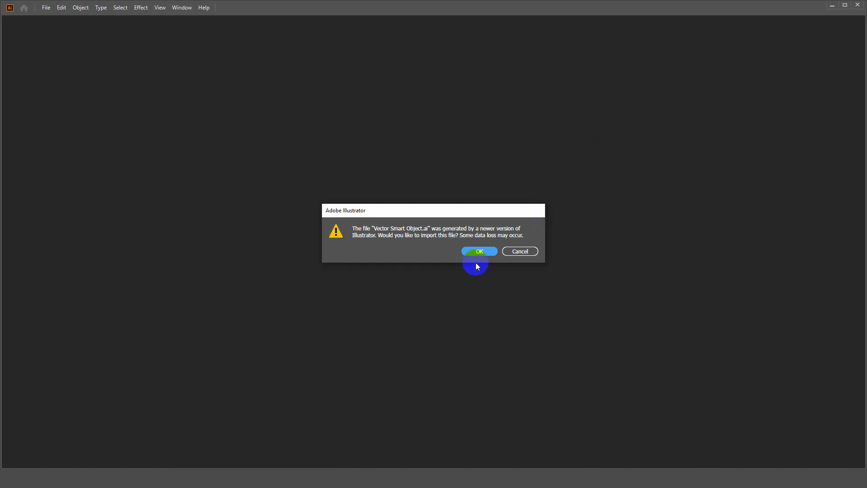
pyautogui.click(477, 250)
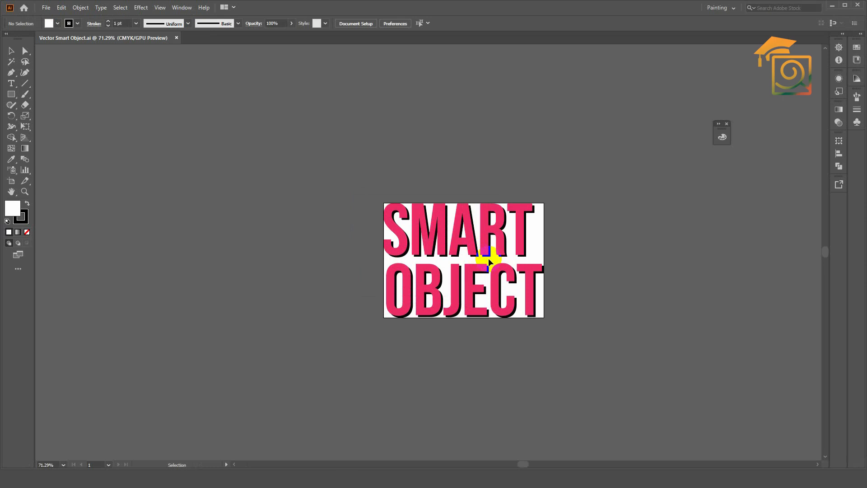
# Scale the whole lettering down around its centre to about 284 by 203 px, leaving a margin inside the artboard.
pyautogui.hotkey('ctrl', '1')
pyautogui.moveTo(548, 346); pyautogui.dragTo(556, 354)
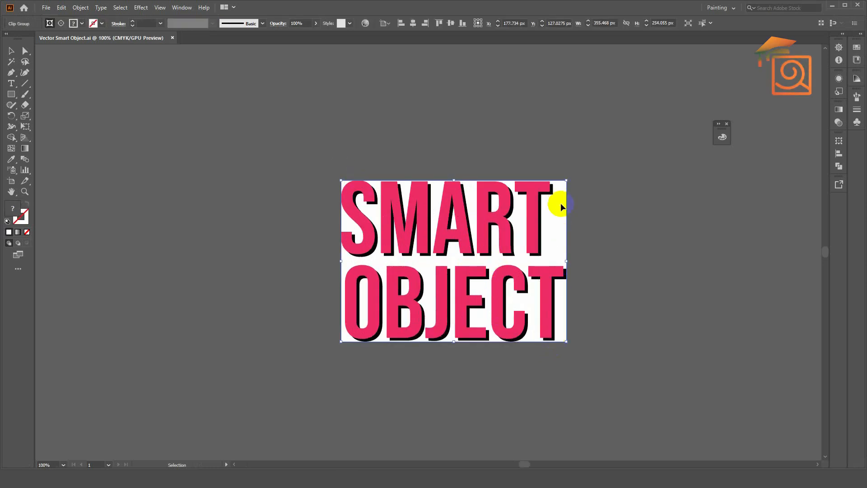
pyautogui.moveTo(567, 181); pyautogui.dragTo(544, 197)
pyautogui.scroll(1, 554, 229)
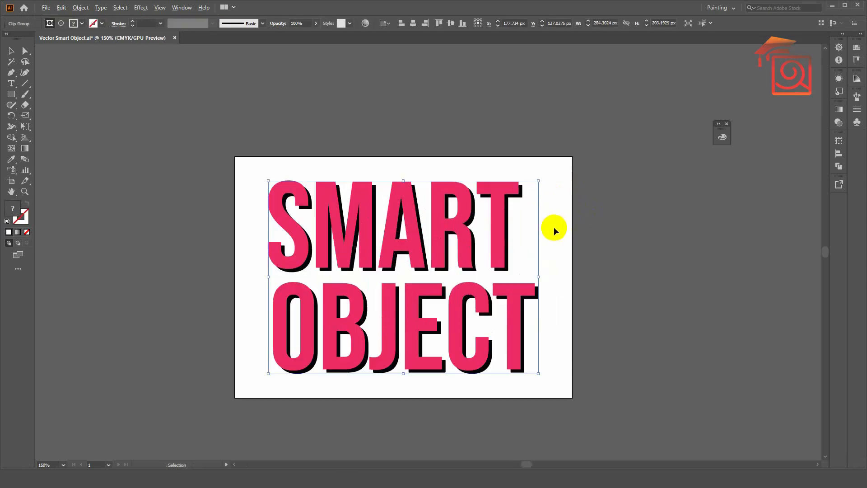
pyautogui.click(564, 230)
# Isolate the lettering group and fill the M and T of SMART with the lime green b2ed32.
pyautogui.click(493, 203)
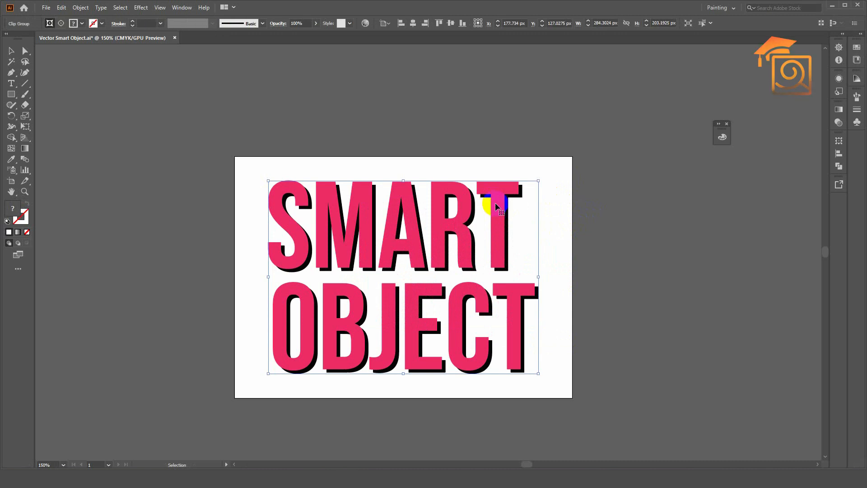
pyautogui.doubleClick(496, 205)
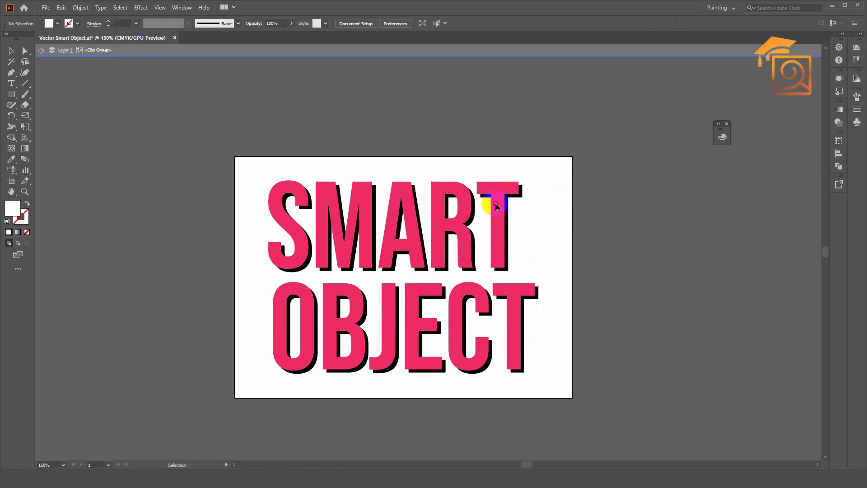
pyautogui.keyDown('shift'); pyautogui.click(324, 198); pyautogui.keyUp('shift')
pyautogui.doubleClick(12, 209)
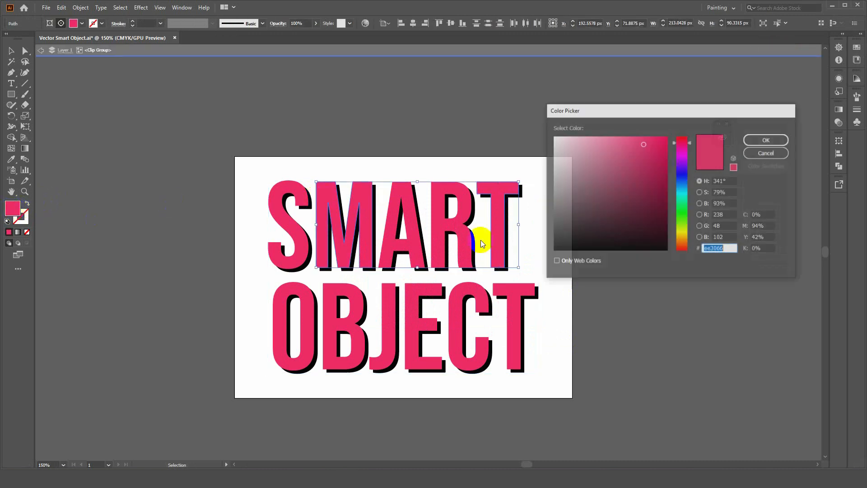
pyautogui.moveTo(687, 146); pyautogui.dragTo(692, 232)
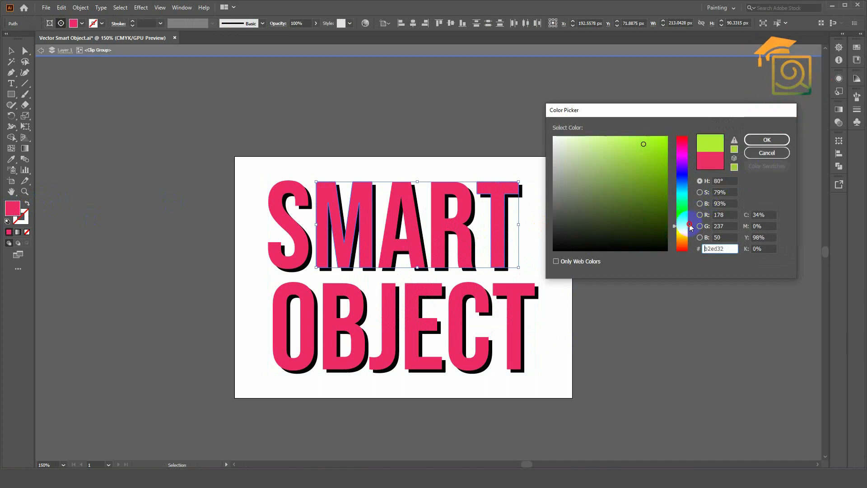
pyautogui.click(767, 140)
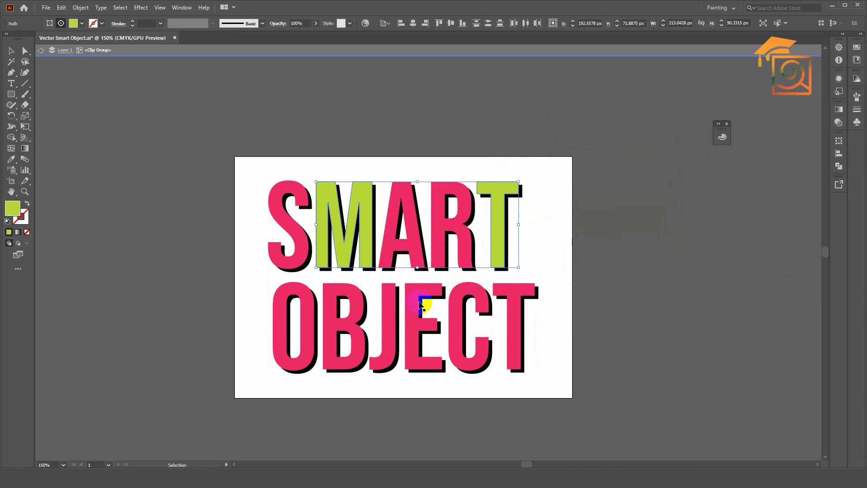
# Fill the O, J and T of OBJECT with the turquoise 32eddf and leave the group's isolation.
pyautogui.moveTo(359, 299); pyautogui.dragTo(513, 295)
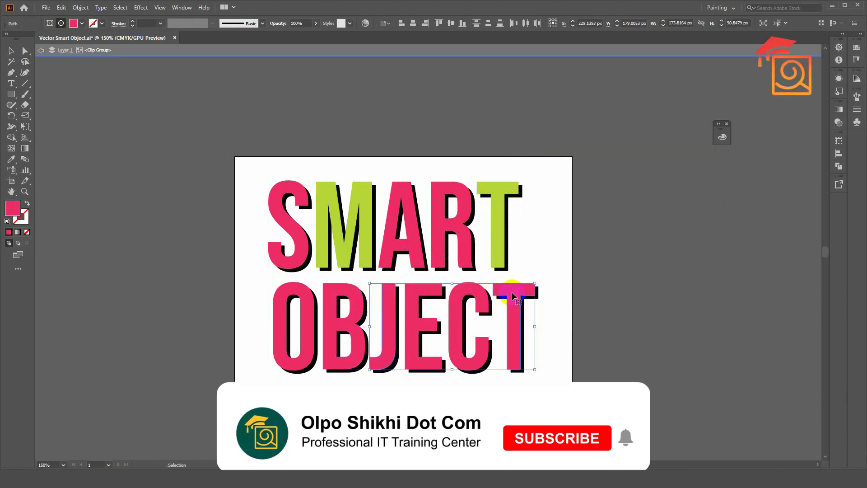
pyautogui.keyDown('shift'); pyautogui.click(281, 298); pyautogui.keyUp('shift')
pyautogui.doubleClick(13, 208)
pyautogui.click(682, 184)
pyautogui.moveTo(682, 184); pyautogui.dragTo(682, 187)
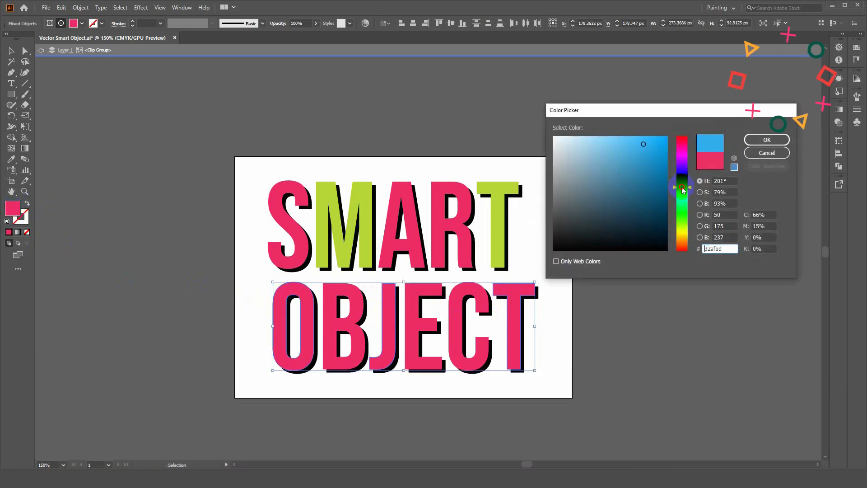
pyautogui.click(682, 195)
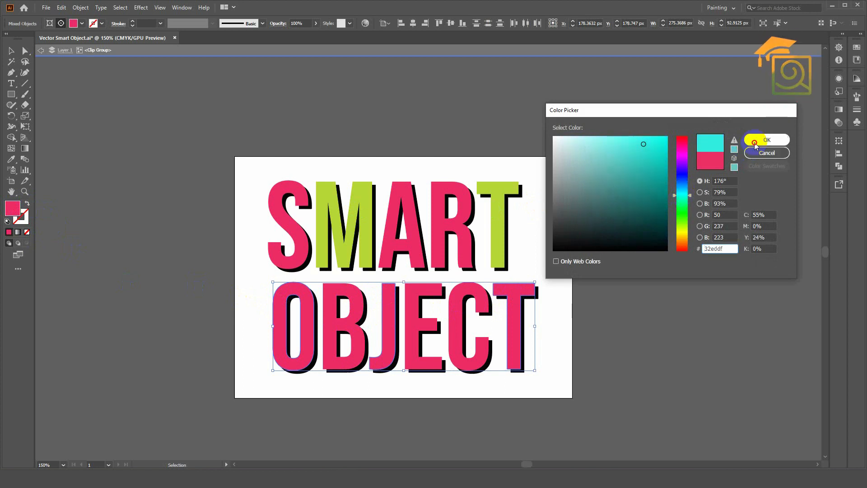
pyautogui.click(767, 140)
pyautogui.click(429, 54)
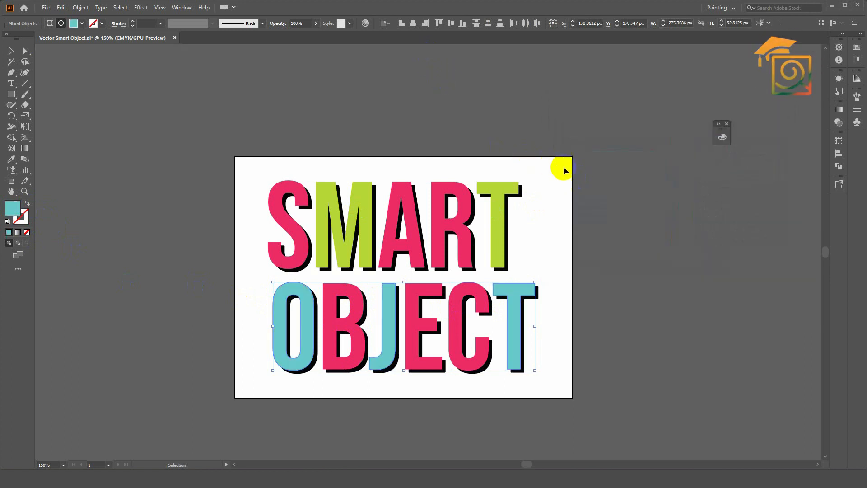
# Deselect the lettering, save the Vector Smart Object file and switch to Photoshop to check the updated lettering in the garden photo.
pyautogui.click(564, 170)
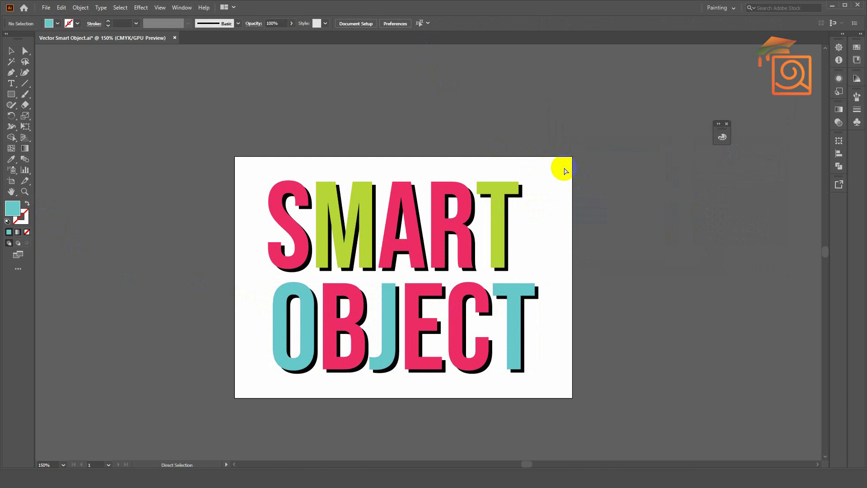
pyautogui.hotkey('ctrl', 's')
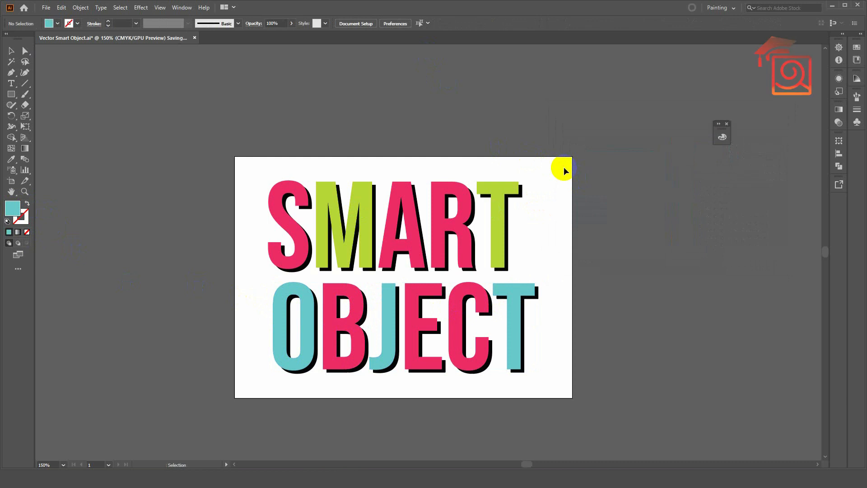
pyautogui.click(368, 476)
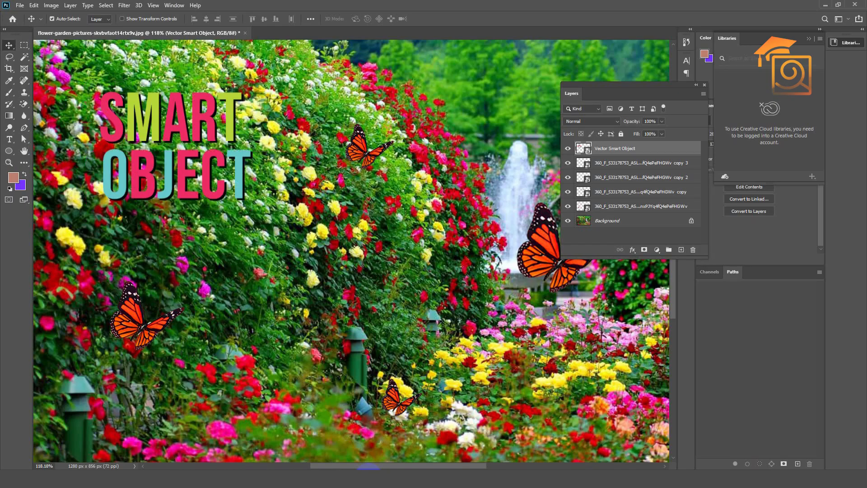
pyautogui.scroll(-3, 267, 208)
pyautogui.scroll(3, 153, 163)
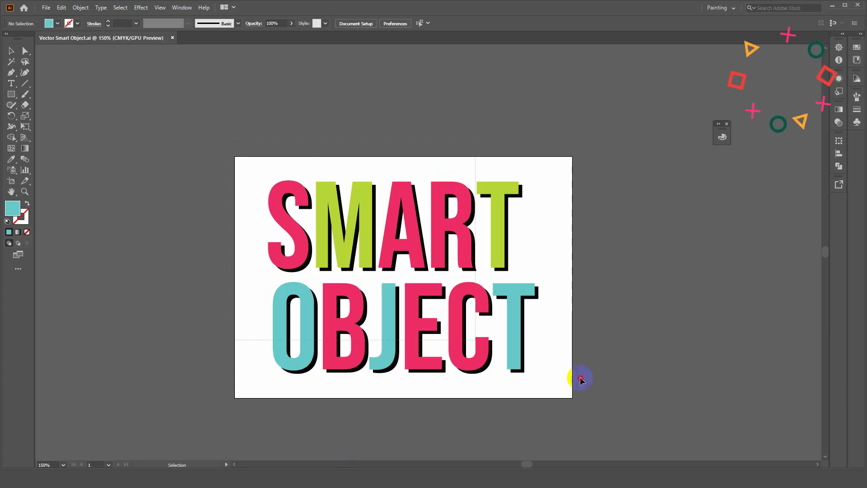
# Switch to Illustrator, select the whole lettering and apply a yellow Outer Glow in Screen mode at 75% opacity with 5 px blur.
pyautogui.moveTo(577, 379); pyautogui.dragTo(275, 66)
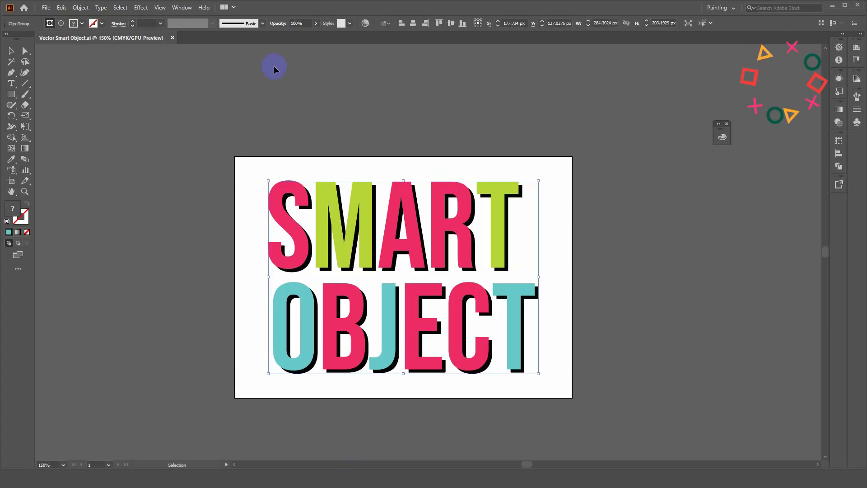
pyautogui.click(140, 9)
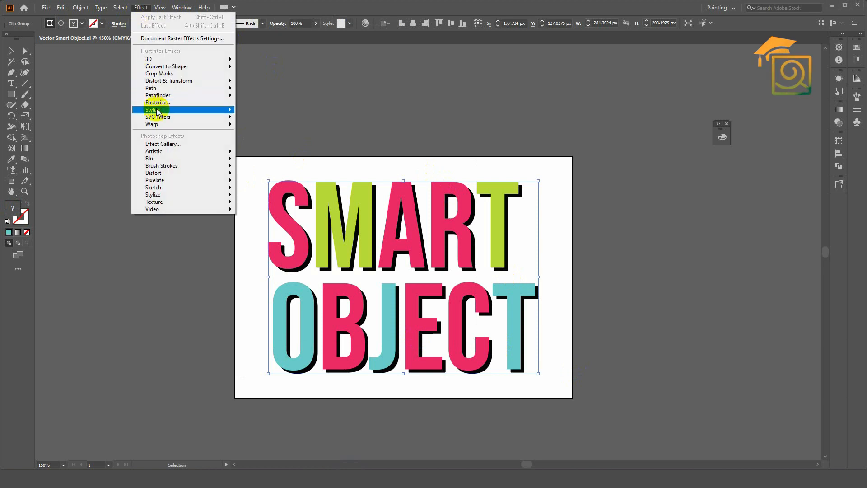
pyautogui.moveTo(158, 112)
pyautogui.click(270, 137)
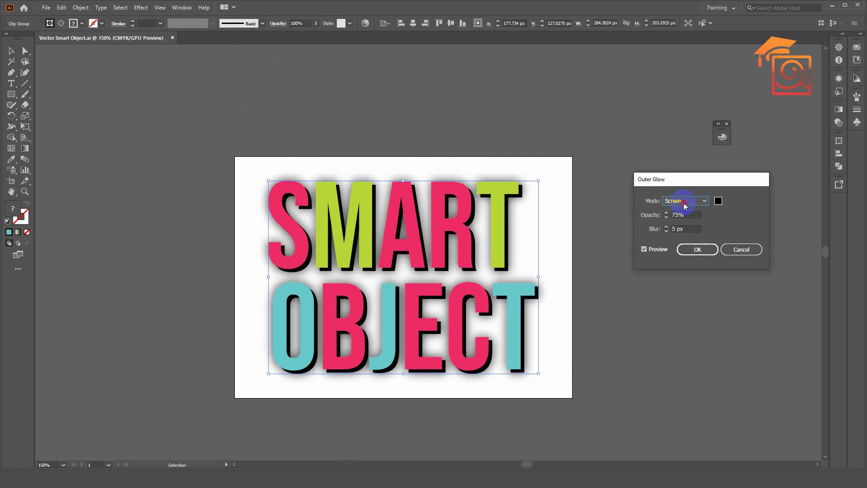
pyautogui.click(685, 202)
pyautogui.click(718, 202)
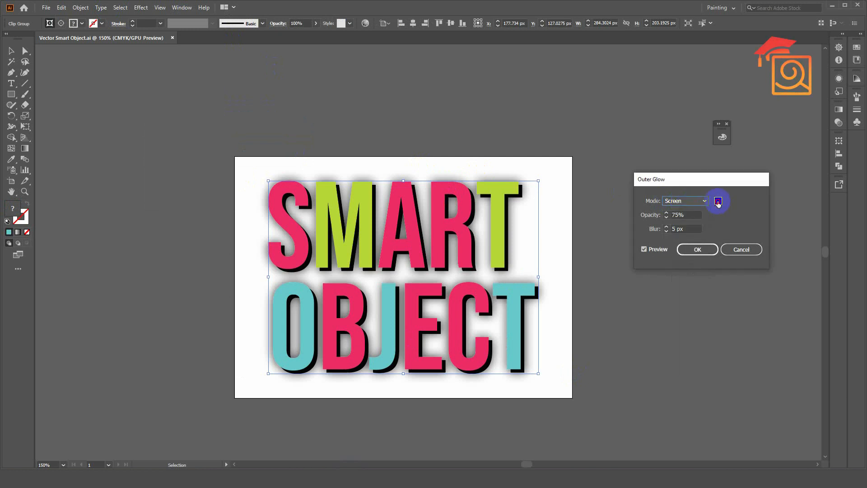
pyautogui.moveTo(681, 216); pyautogui.dragTo(682, 230)
pyautogui.moveTo(654, 147); pyautogui.dragTo(668, 136)
pyautogui.click(759, 141)
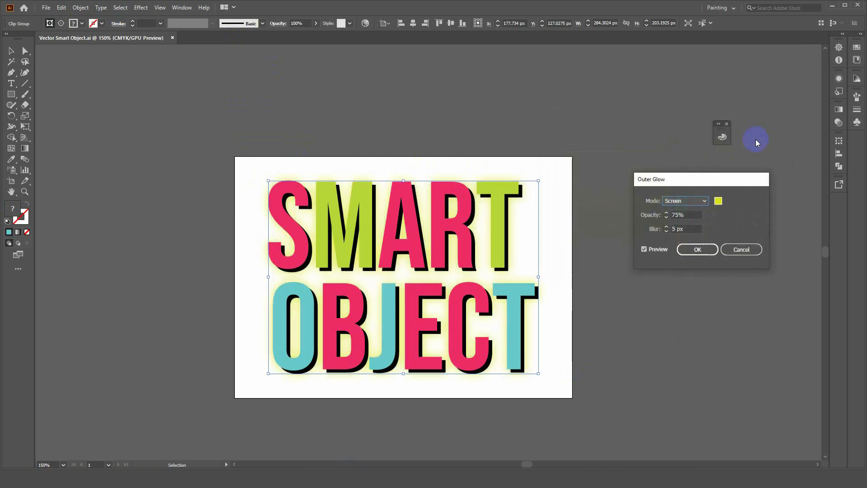
pyautogui.click(690, 248)
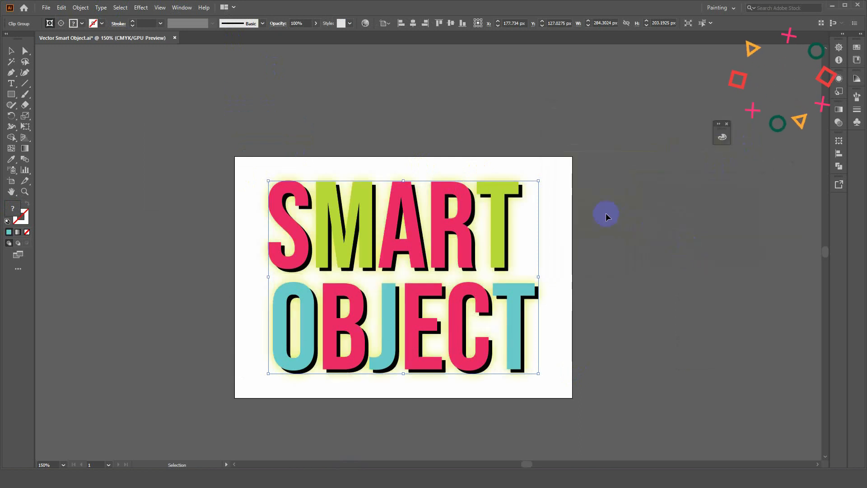
# Save the Vector Smart Object file and switch to Photoshop to check the glow on the lettering in the garden photo.
pyautogui.hotkey('ctrl', 's')
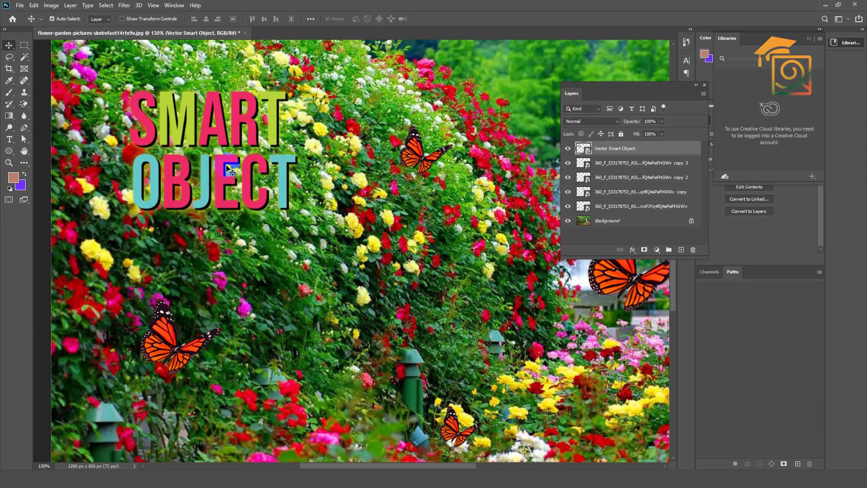
pyautogui.click(182, 150)
pyautogui.click(355, 272)
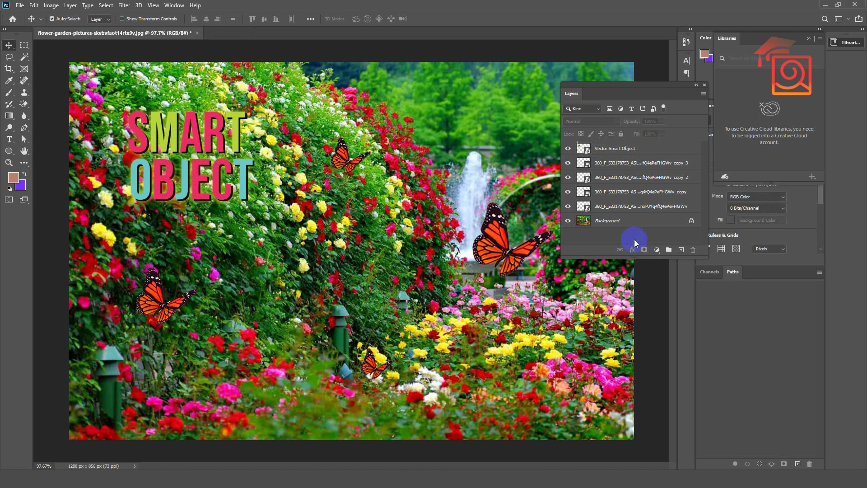
# Darken the Background layer with a Curves adjustment, setting an RGB curve point at input 161 and output 77.
pyautogui.click(617, 221)
pyautogui.hotkey('ctrl', 'm')
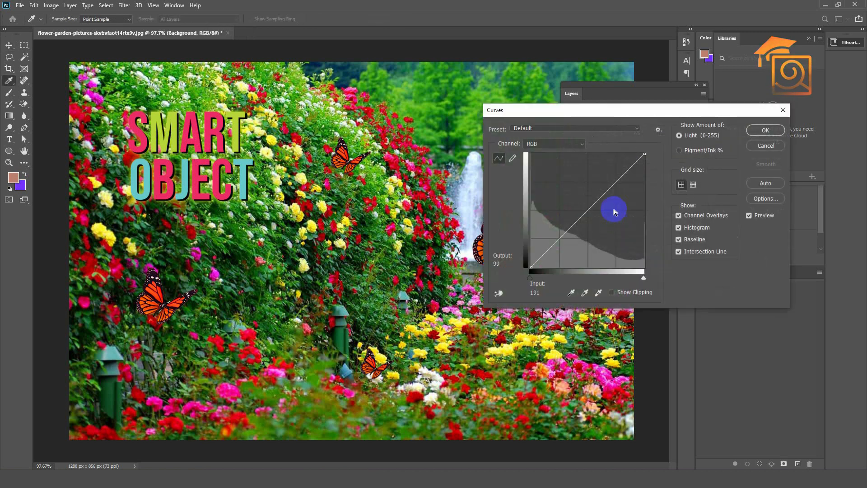
pyautogui.moveTo(582, 209); pyautogui.dragTo(603, 233)
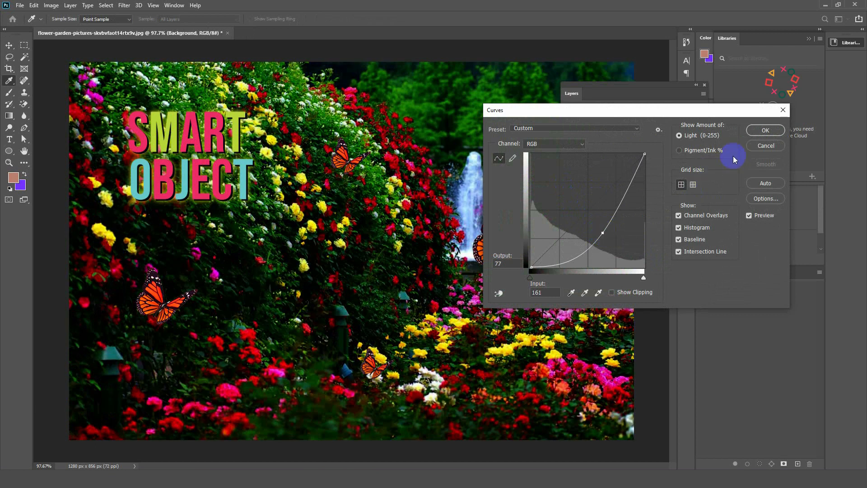
pyautogui.click(765, 130)
# Move the lettering to the dark trees above the fountain and shift the floating Layers panel out of its way.
pyautogui.press('v')
pyautogui.moveTo(221, 134); pyautogui.dragTo(500, 103)
pyautogui.moveTo(657, 90); pyautogui.dragTo(277, 90)
pyautogui.moveTo(488, 101); pyautogui.dragTo(532, 104)
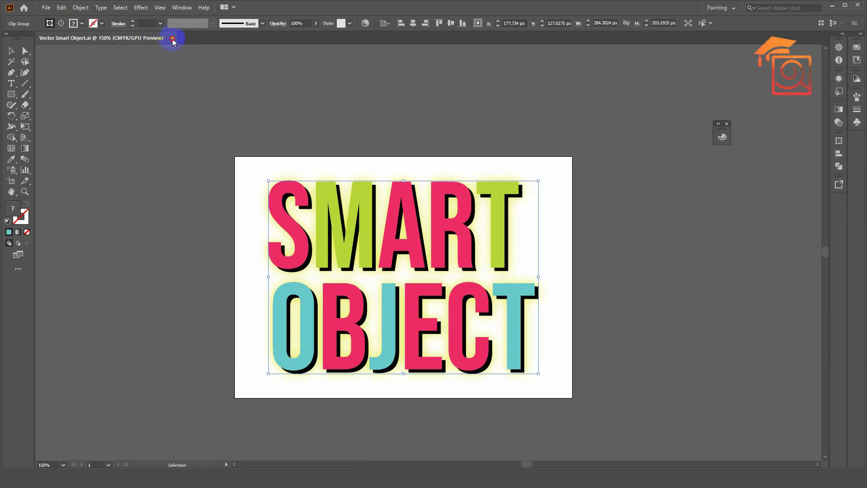
# Close the lettering document in Illustrator and reopen the Vector Smart Object layer's contents from Photoshop.
pyautogui.click(172, 38)
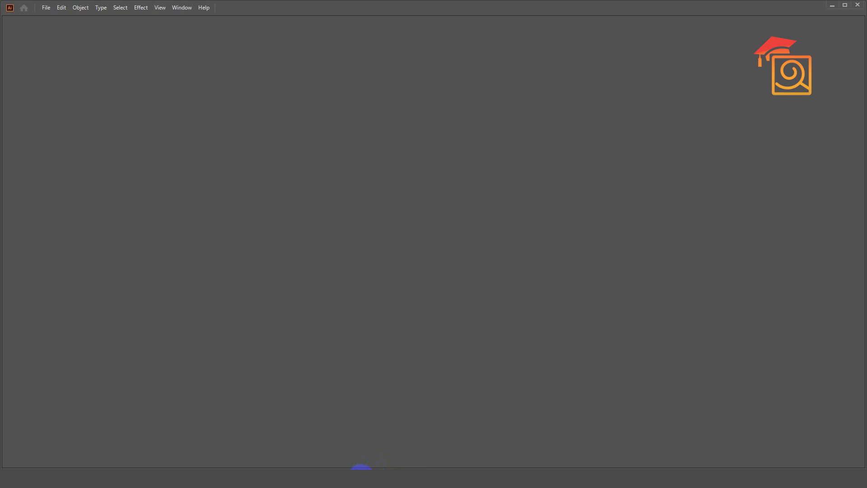
pyautogui.click(361, 477)
pyautogui.doubleClick(203, 148)
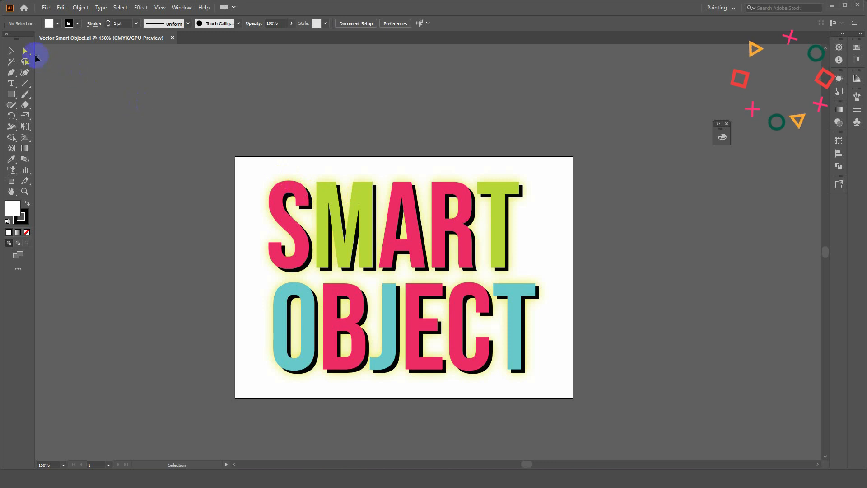
# Draw two slanted line segments through the lettering, one across SMART and one about 353 by 71 px across OBJECT.
pyautogui.click(25, 84)
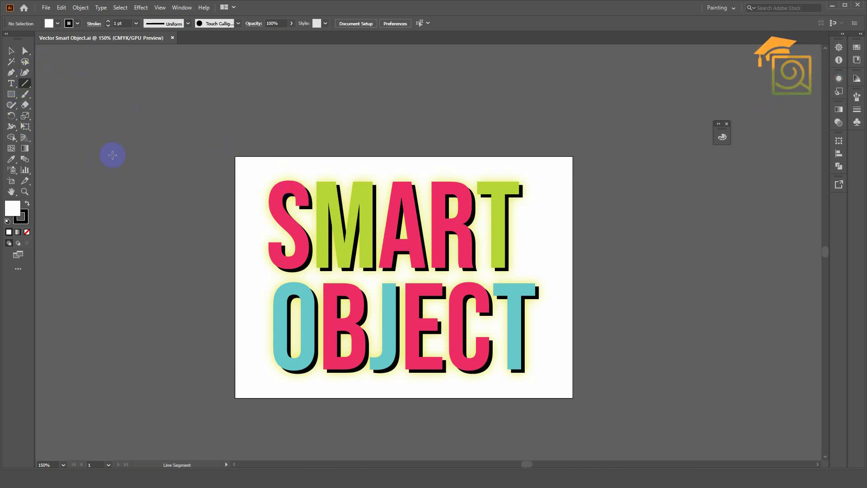
pyautogui.moveTo(236, 217); pyautogui.dragTo(539, 256)
pyautogui.moveTo(246, 294)
pyautogui.mouseDown()
pyautogui.moveTo(605, 383)
pyautogui.moveTo(581, 361)
pyautogui.mouseUp()
# Select all the artwork, divide the lettering along both lines with the Divide pathfinder and ungroup the pieces.
pyautogui.click(11, 51)
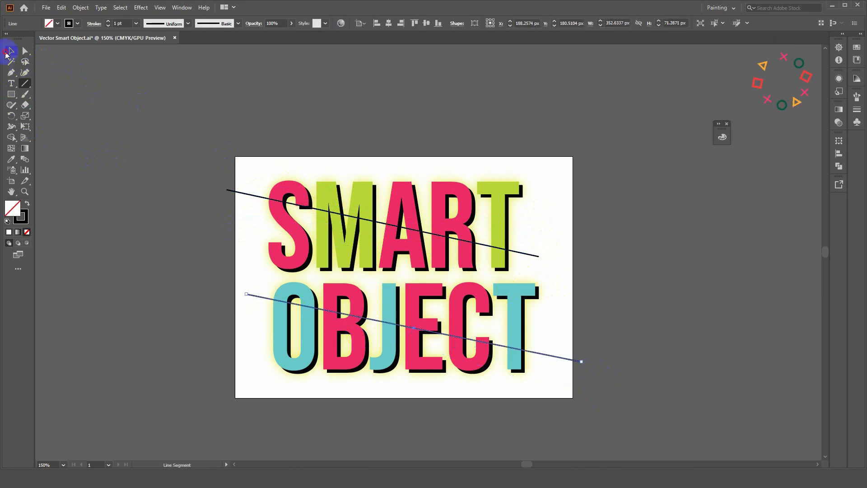
pyautogui.hotkey('ctrl', 'a')
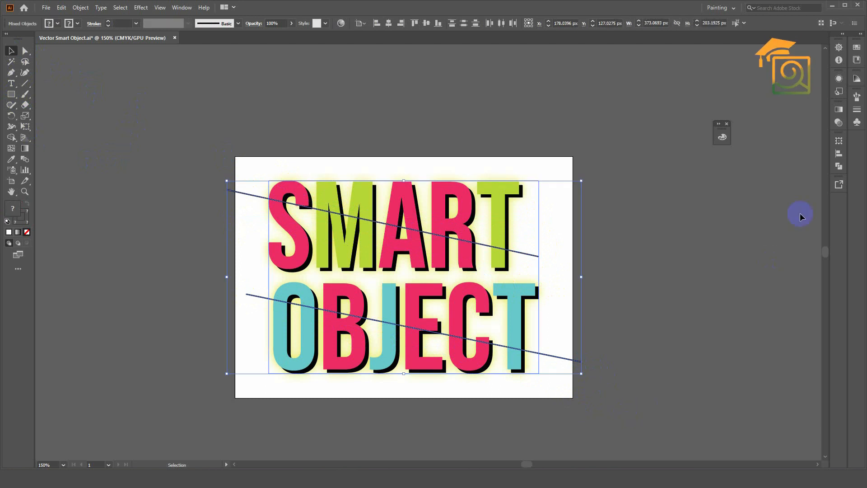
pyautogui.click(838, 167)
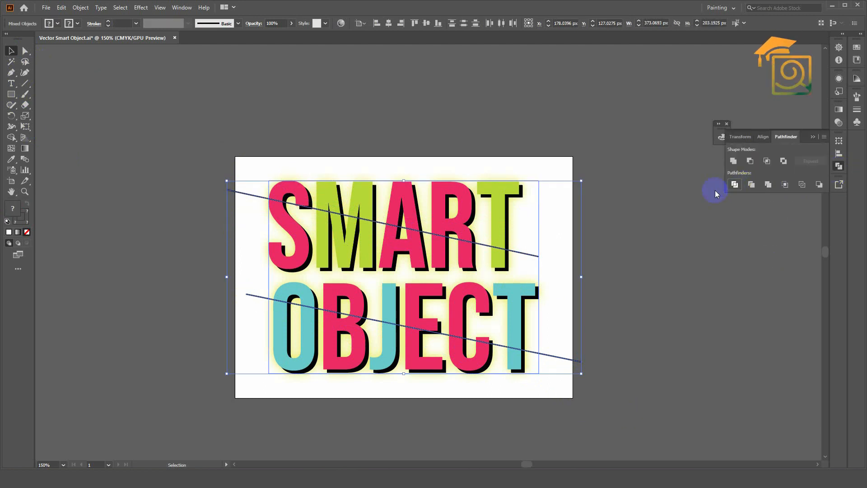
pyautogui.click(734, 184)
pyautogui.rightClick(479, 215)
pyautogui.click(508, 287)
pyautogui.moveTo(253, 164); pyautogui.dragTo(501, 209)
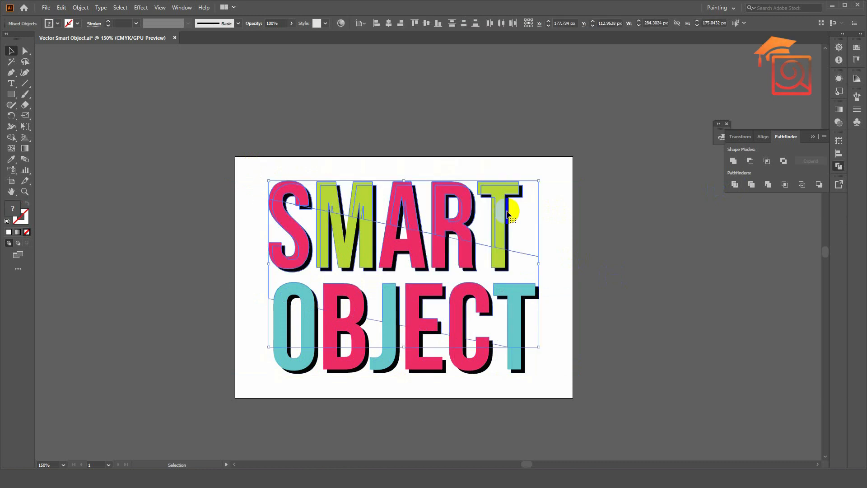
pyautogui.click(325, 170)
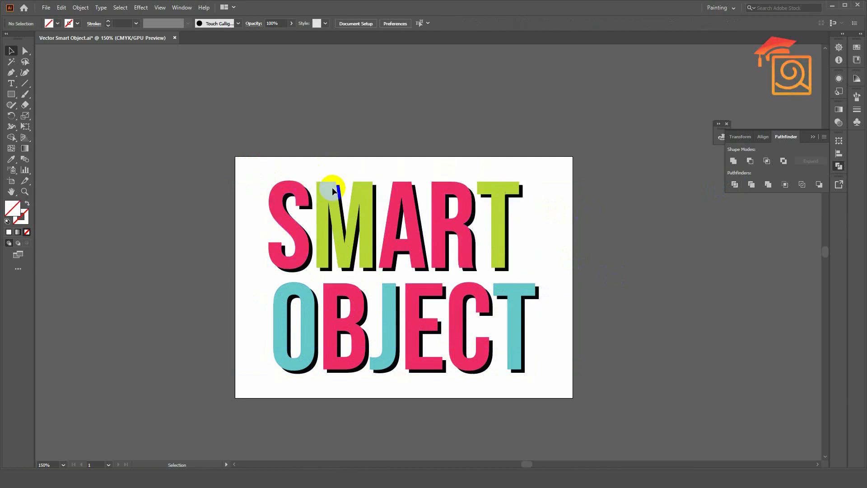
pyautogui.click(332, 190)
pyautogui.moveTo(252, 163); pyautogui.dragTo(527, 249)
pyautogui.click(389, 182)
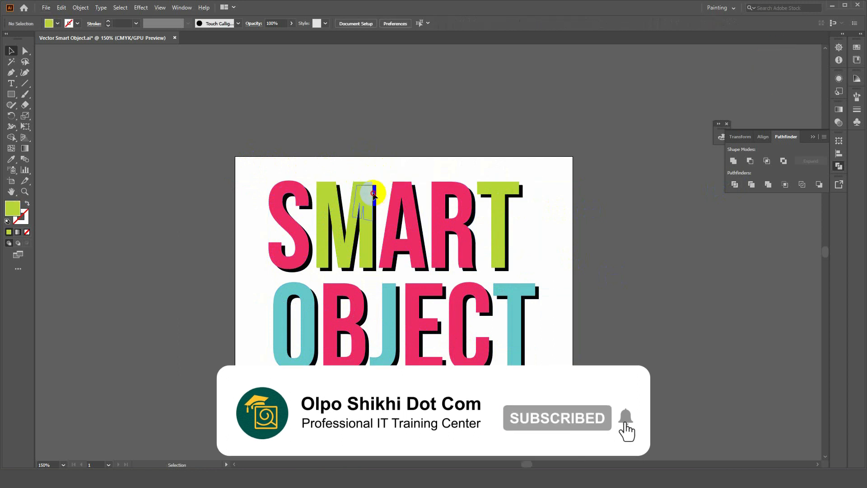
pyautogui.click(376, 194)
# Select the pieces of SMART above the upper cut and nudge them slightly right and up.
pyautogui.moveTo(280, 172); pyautogui.dragTo(530, 197)
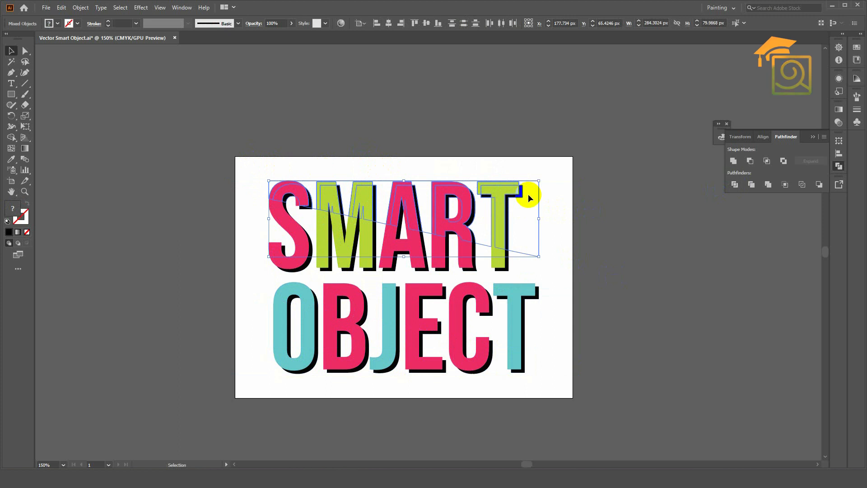
pyautogui.press('Right')
pyautogui.press('Right')
pyautogui.press('Right')
pyautogui.press('Right')
pyautogui.press('Right')
pyautogui.press('Right')
pyautogui.press('Up')
pyautogui.press('Up')
pyautogui.press('Up')
# Shift the pieces of OBJECT below the lower cut about 12 px left and deselect them.
pyautogui.moveTo(267, 353); pyautogui.dragTo(551, 387)
pyautogui.press('Left')
pyautogui.press('Left')
pyautogui.press('Left')
pyautogui.press('Left')
pyautogui.press('Left')
pyautogui.press('Left')
pyautogui.press('Left')
pyautogui.press('Left')
pyautogui.press('Left')
pyautogui.press('Left')
pyautogui.press('Left')
pyautogui.press('Left')
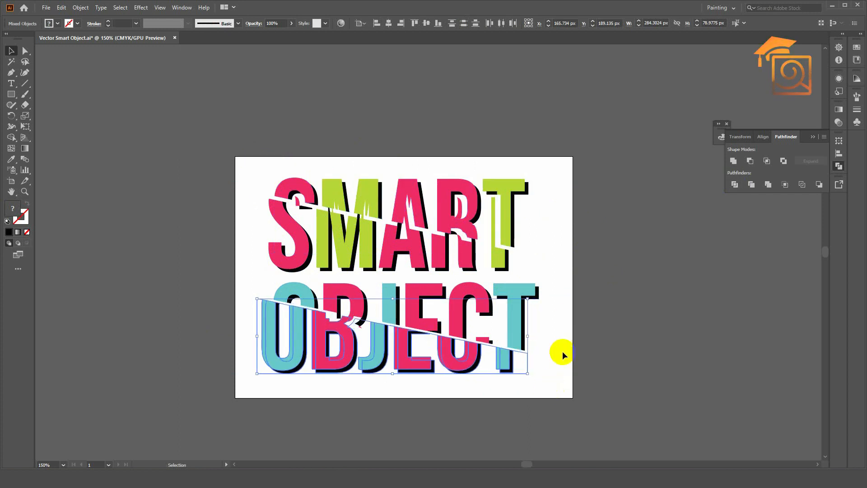
pyautogui.click(570, 315)
# Save the sliced lettering and switch to Photoshop to examine the updated smart object in the darkened garden photo.
pyautogui.hotkey('ctrl', 's')
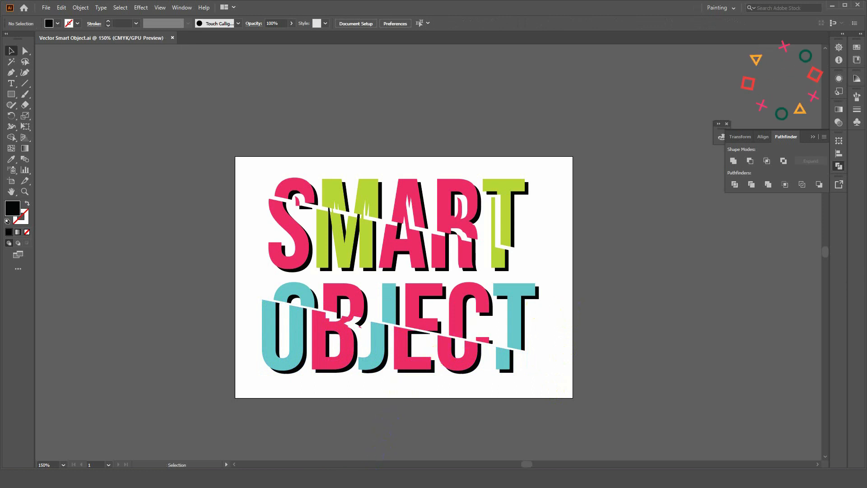
pyautogui.hotkey('alt', 'Tab')
pyautogui.scroll(3, 548, 152)
pyautogui.scroll(-3, 548, 152)
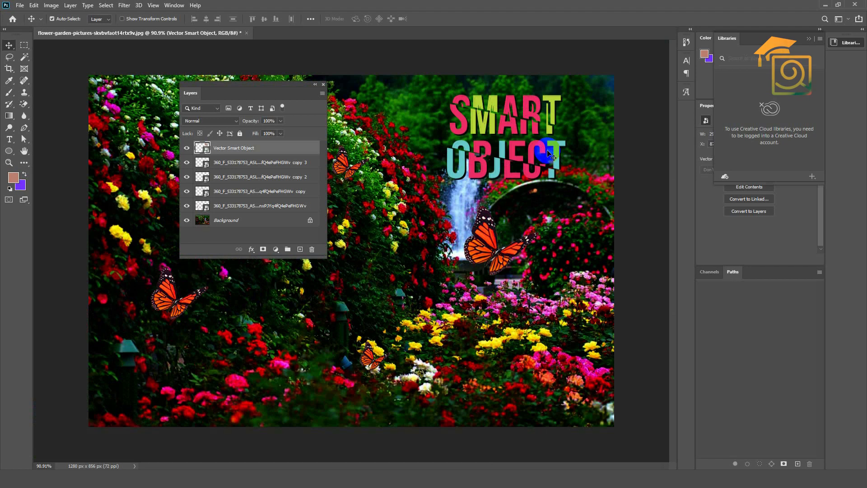
pyautogui.scroll(-1, 379, 147)
pyautogui.scroll(1, 367, 176)
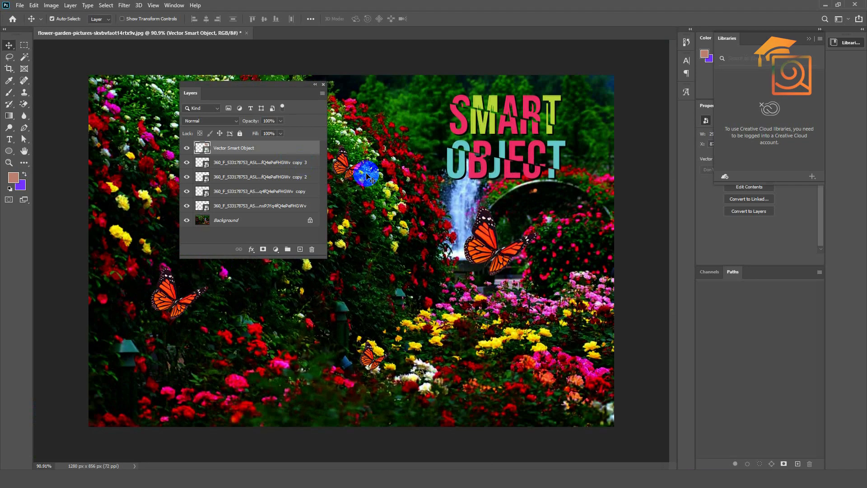